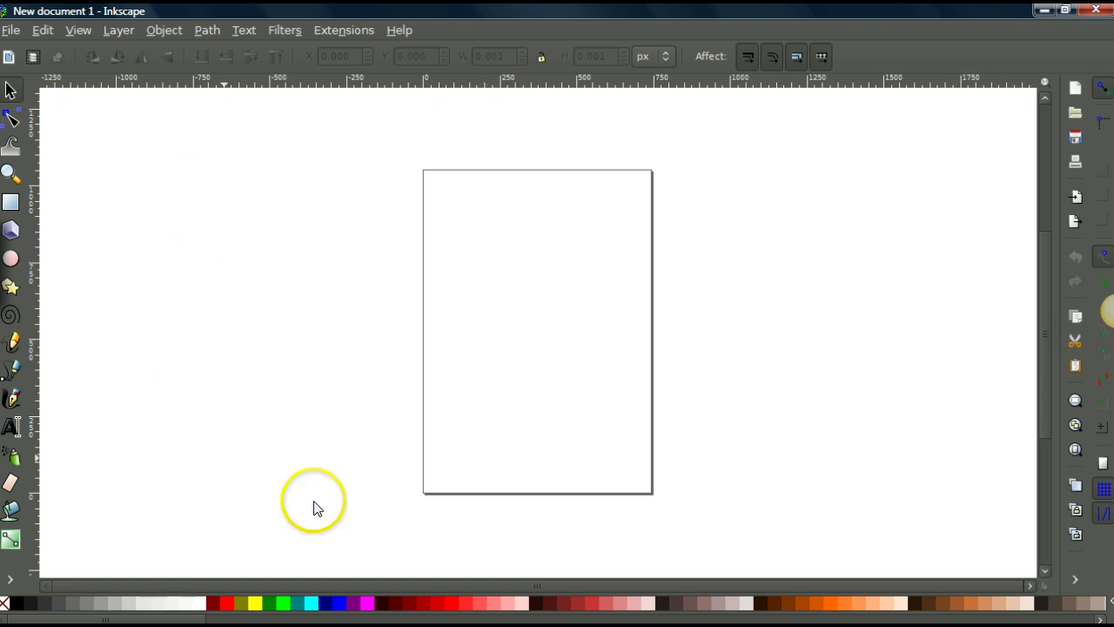
In Chrome, go to Inkscape's Windows installer download page offering version 0.48.4.
mouse_move(244, 625)
mouse_move(324, 625)
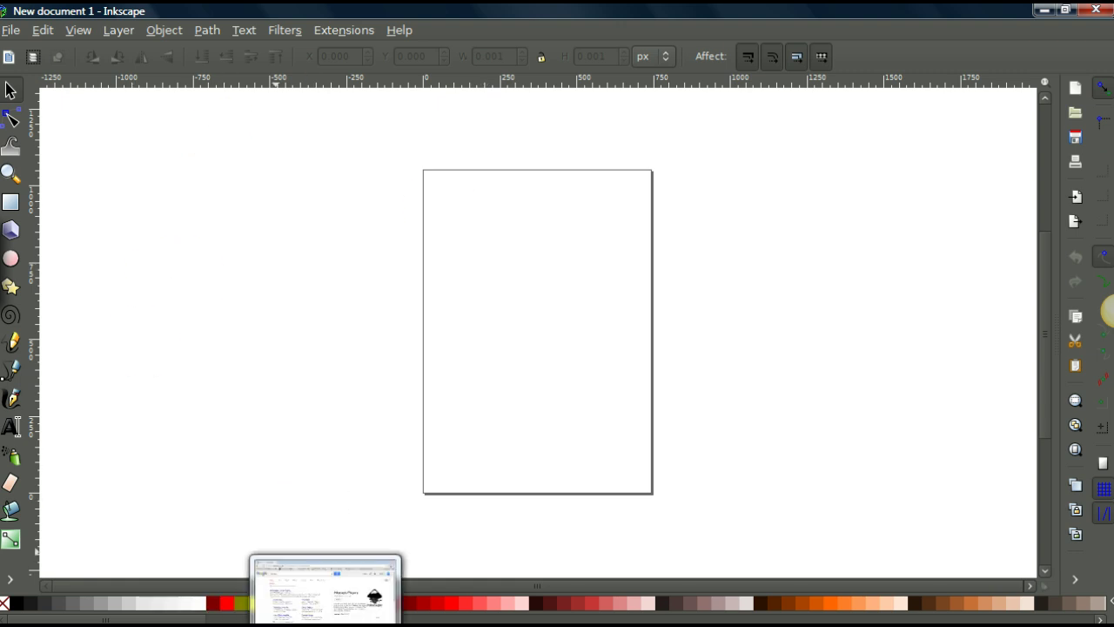
click(344, 592)
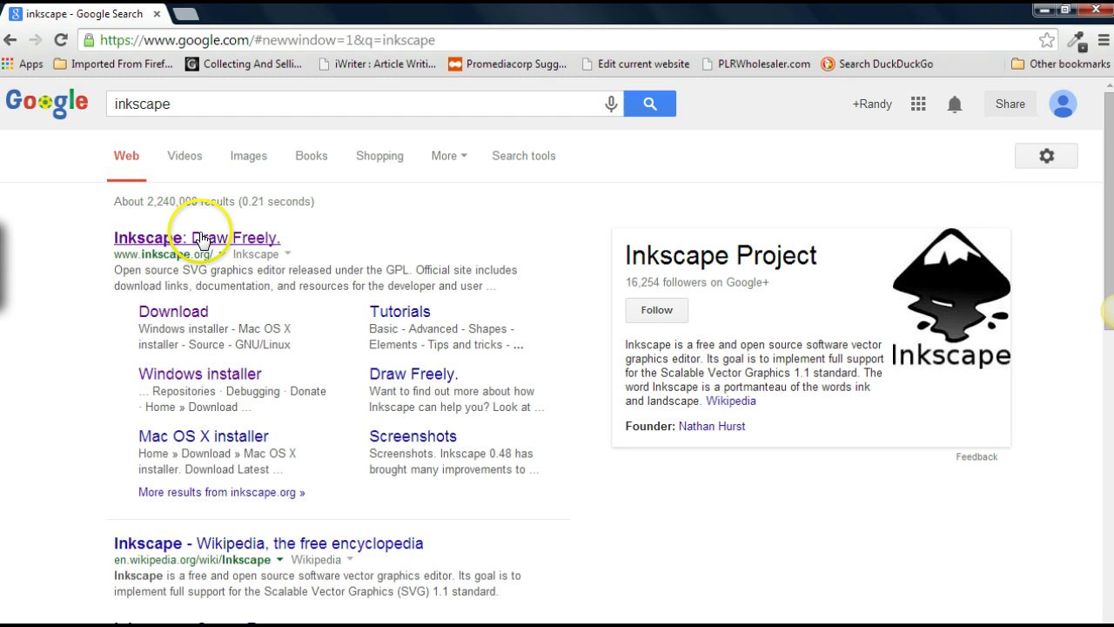
click(177, 316)
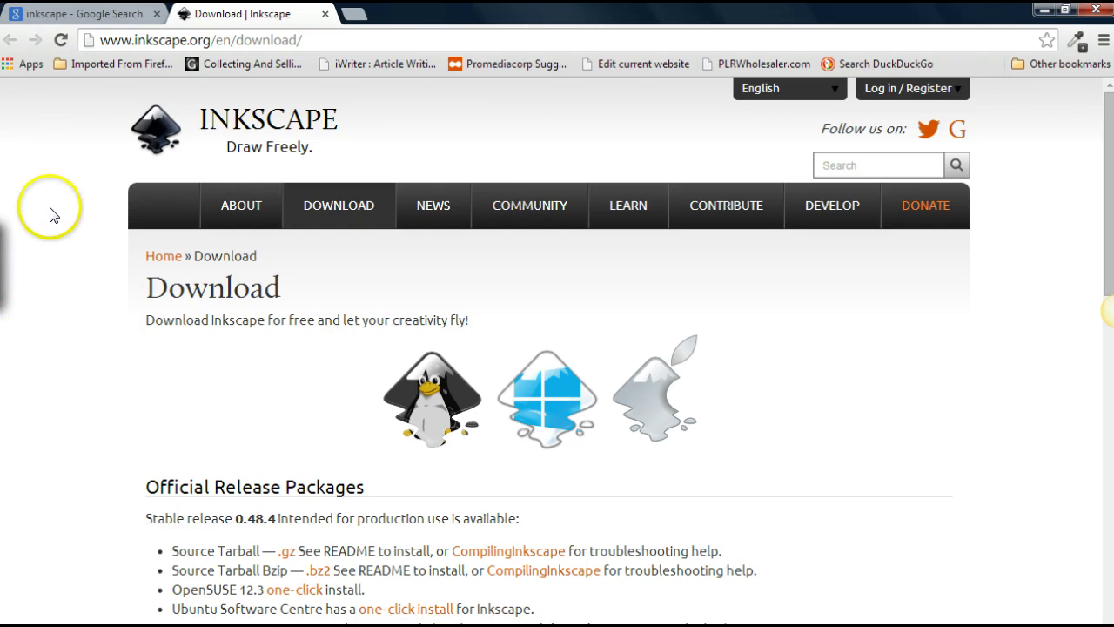
mouse_move(233, 225)
mouse_move(336, 215)
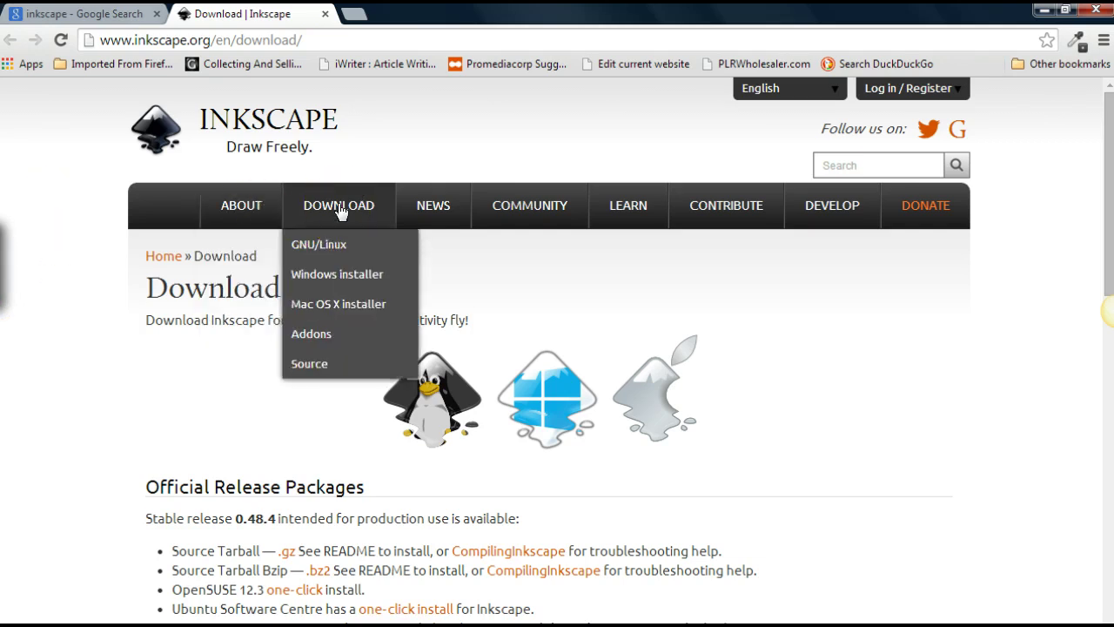
click(325, 273)
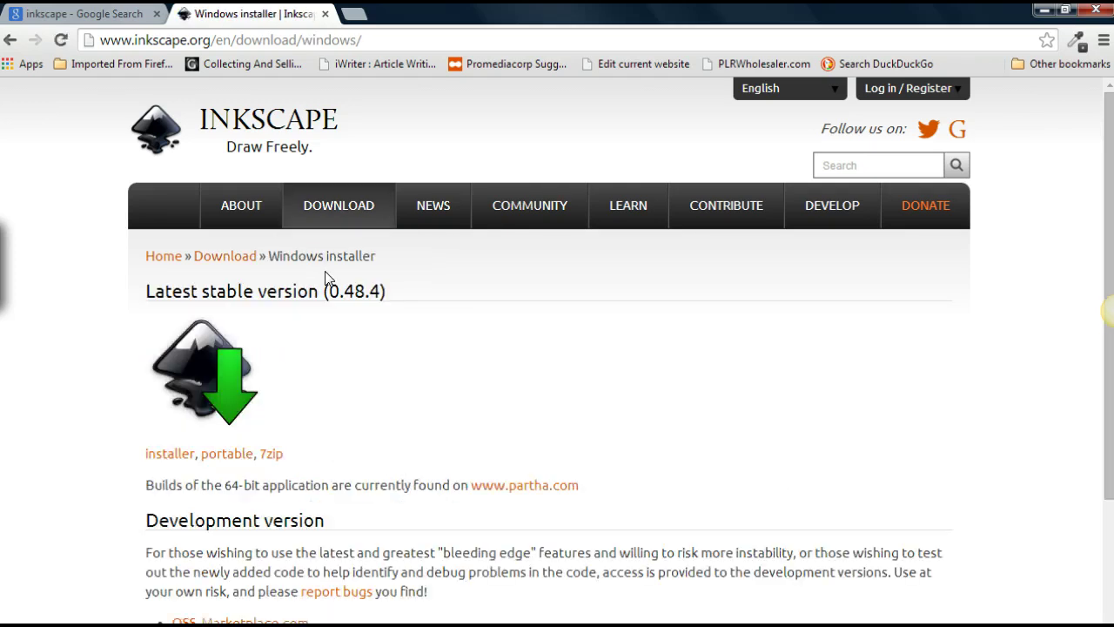
scroll(92, 320, down, 1)
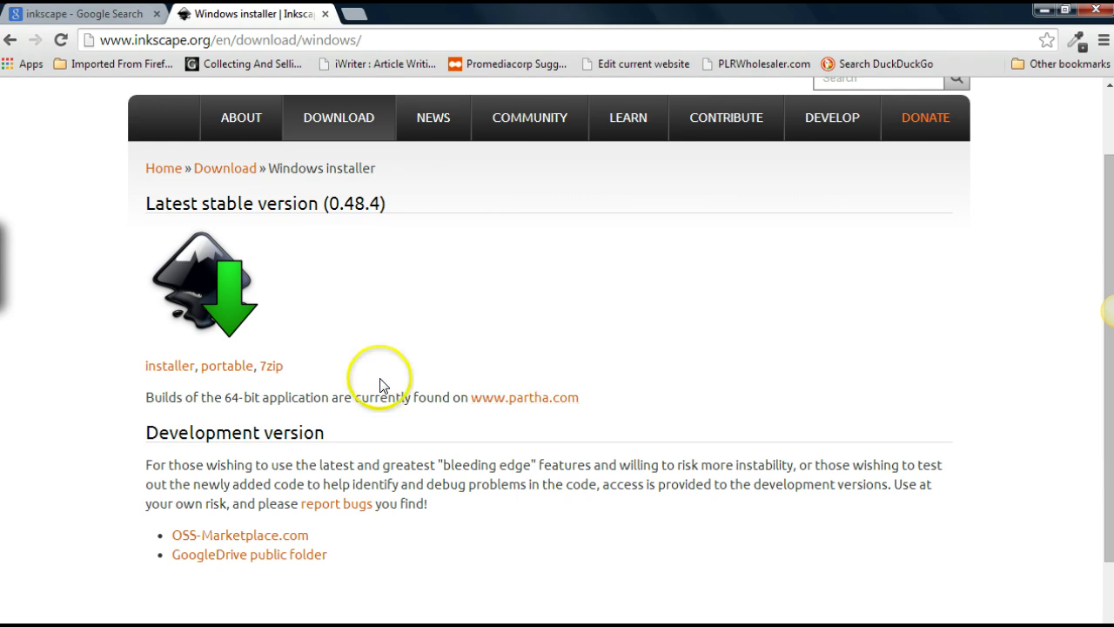
click(536, 397)
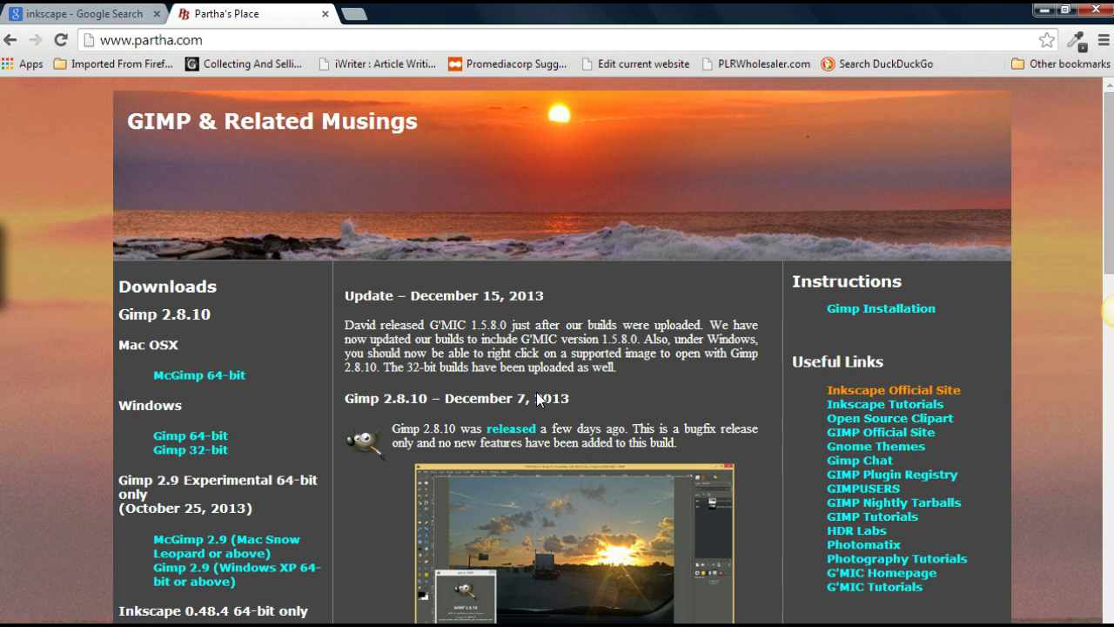
scroll(52, 345, down, 2)
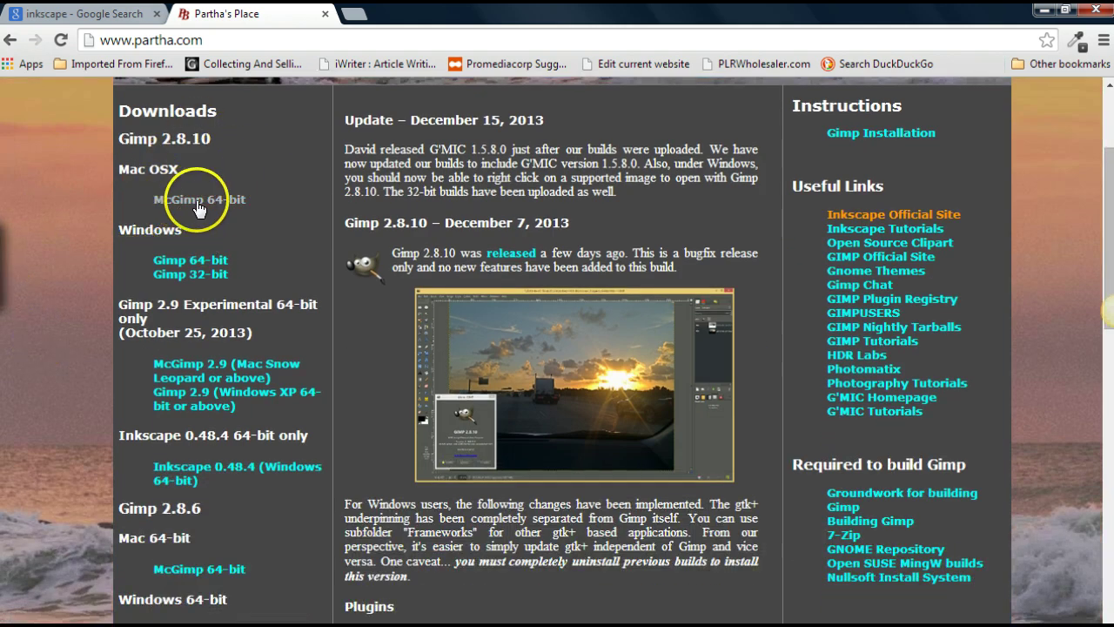
scroll(22, 370, down, 1)
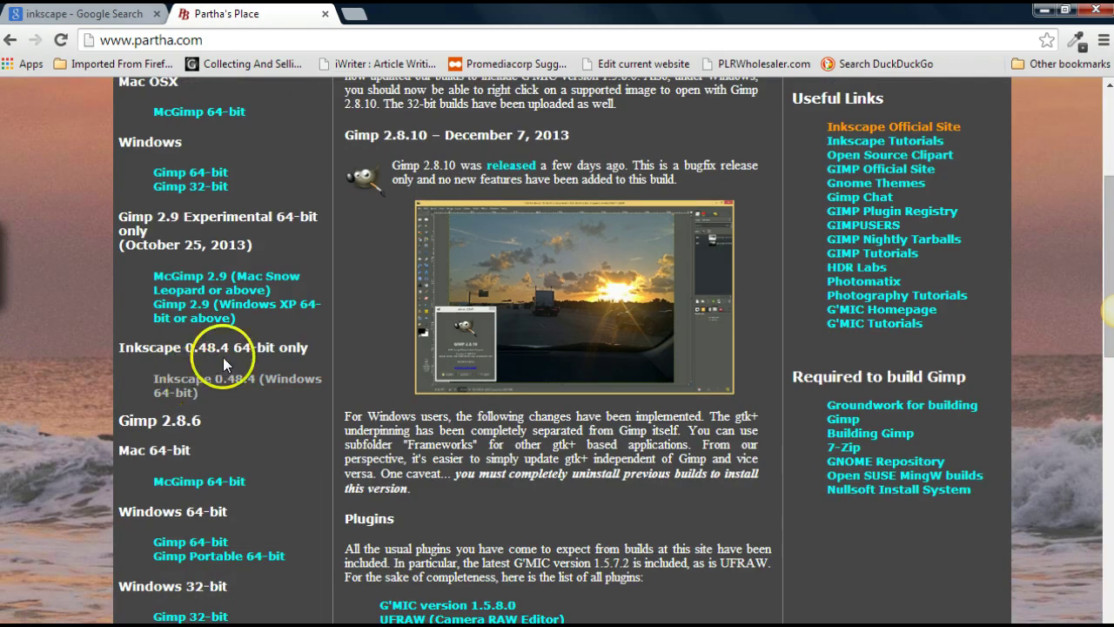
click(242, 379)
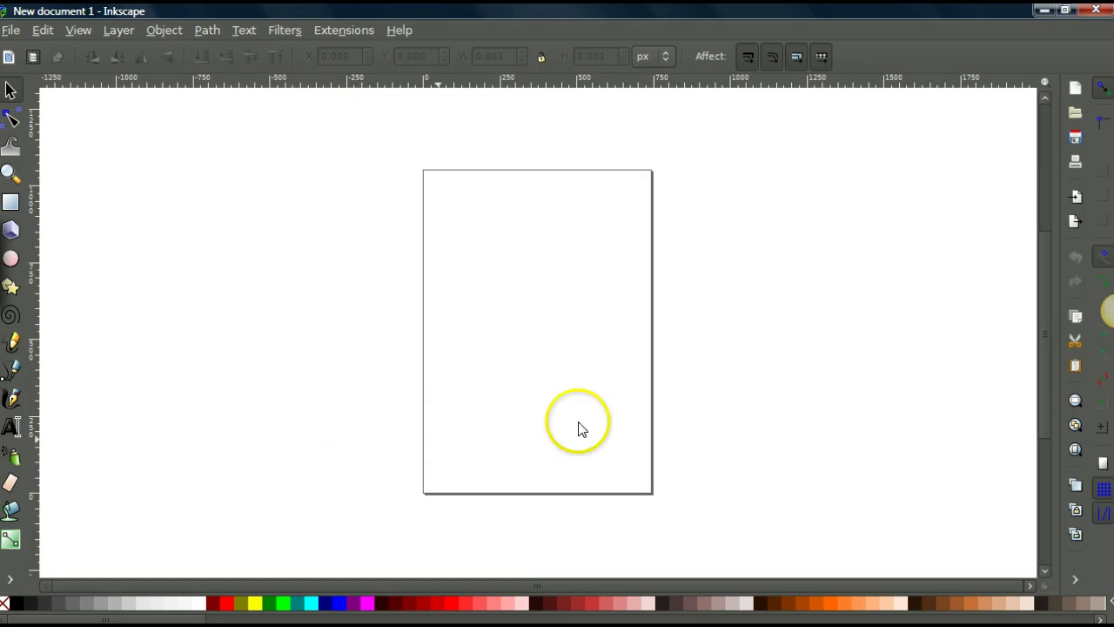
Open chiropractor-2-new-bmp.png from the Desktop's Inkscape-SVG folder through File > Open.
click(12, 31)
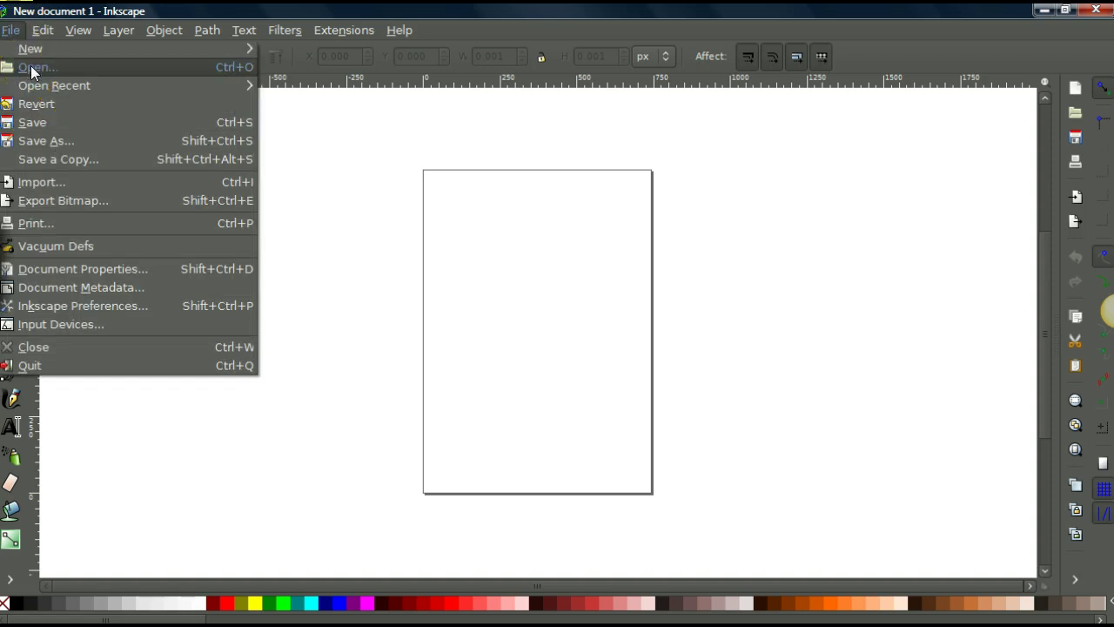
click(31, 67)
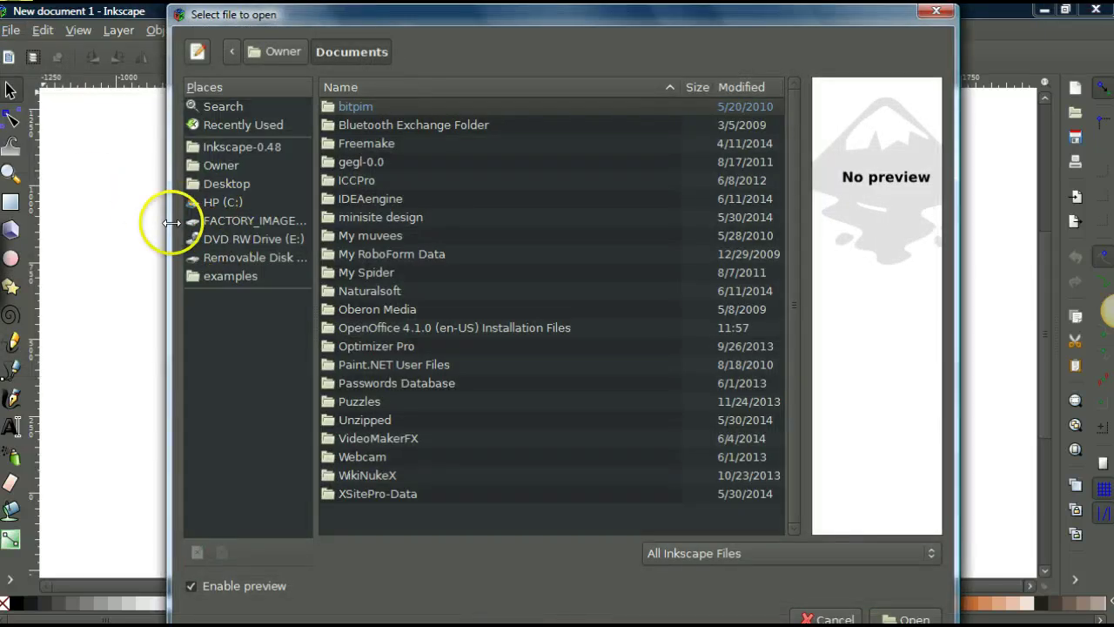
click(225, 183)
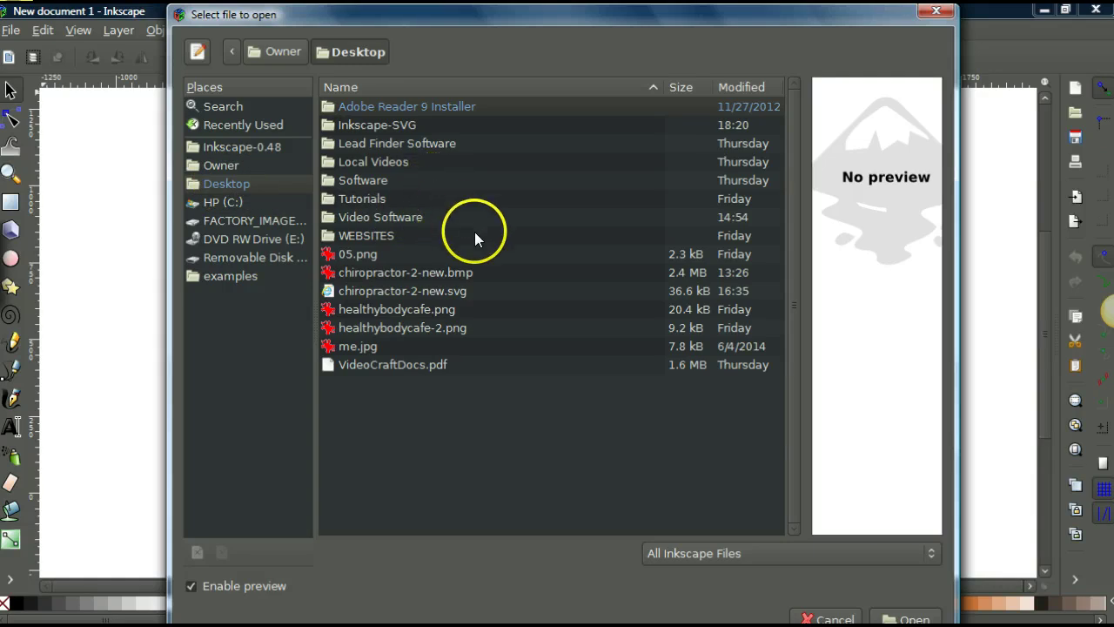
double_click(370, 125)
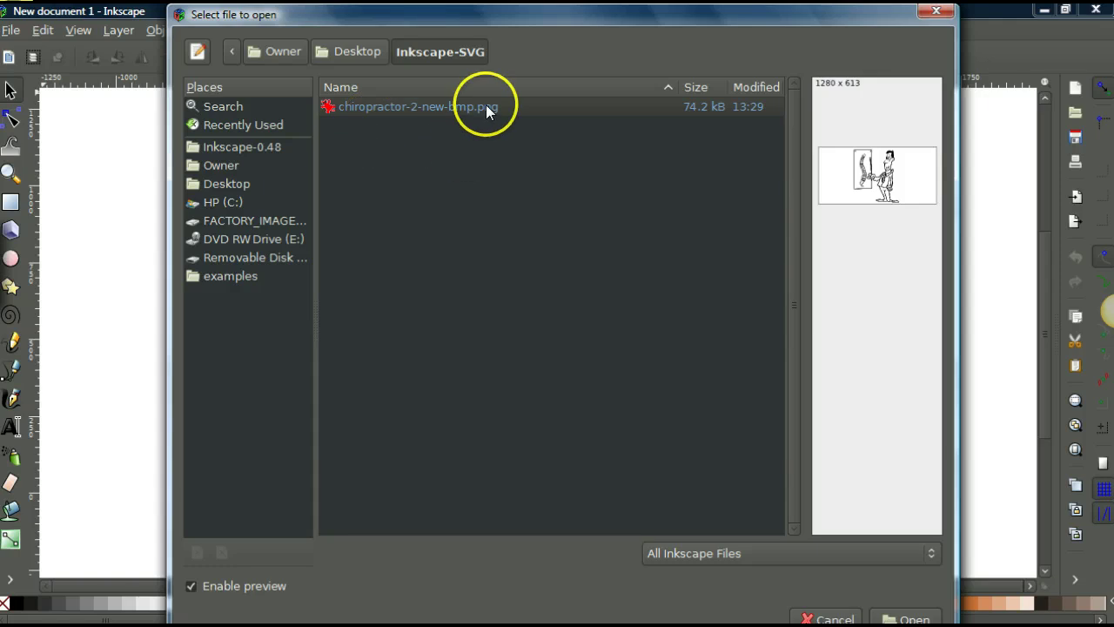
double_click(486, 107)
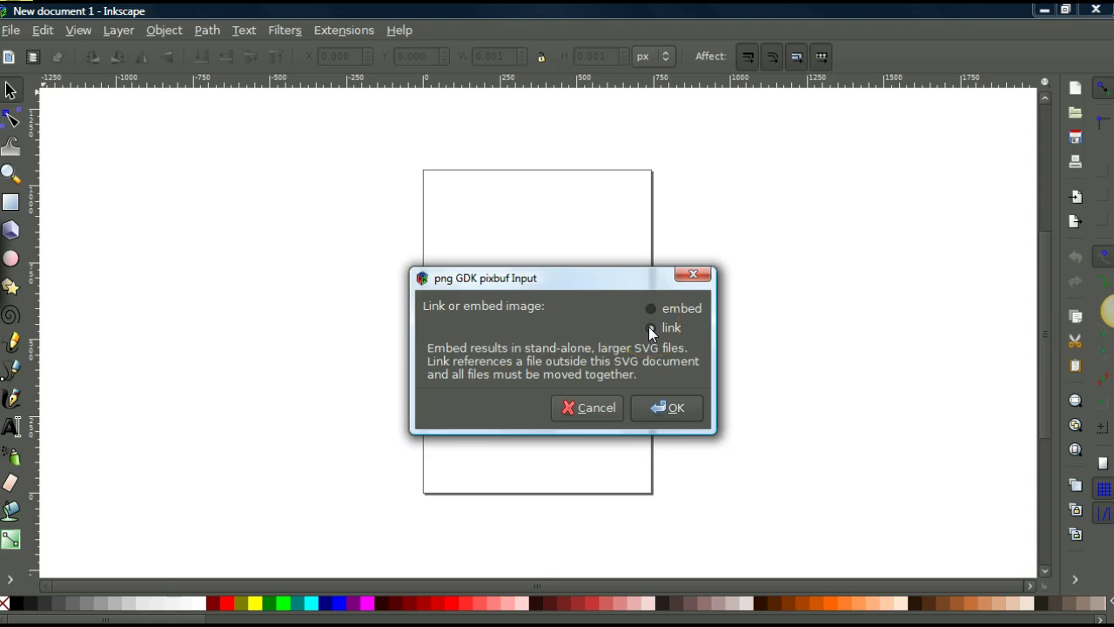
Accept the link/embed prompt for the PNG and maximize the Inkscape window.
click(674, 402)
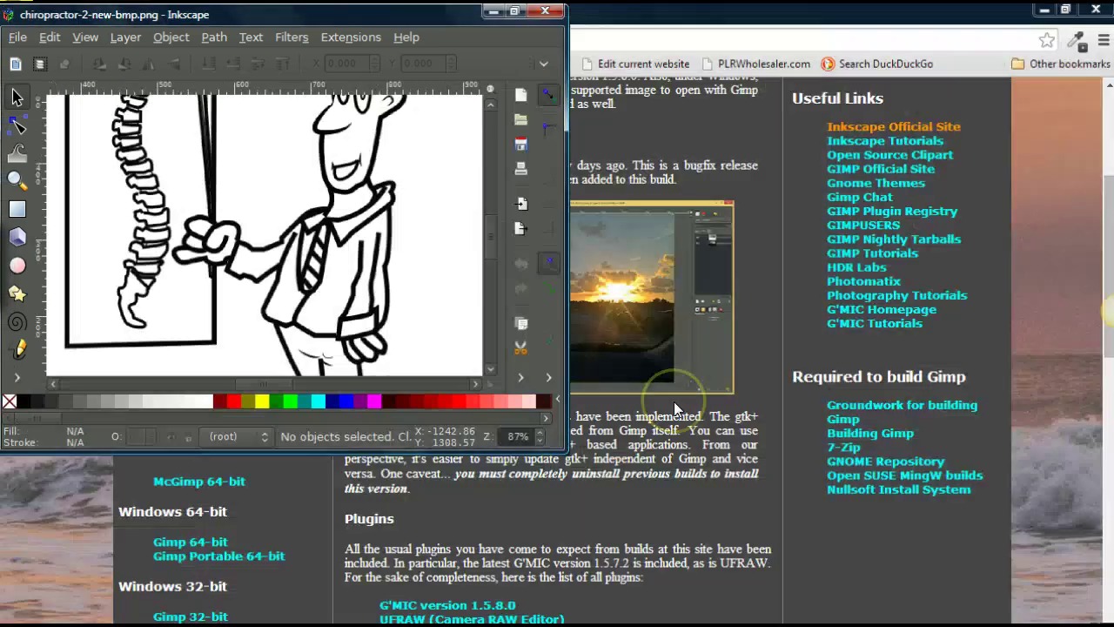
click(515, 14)
click(423, 39)
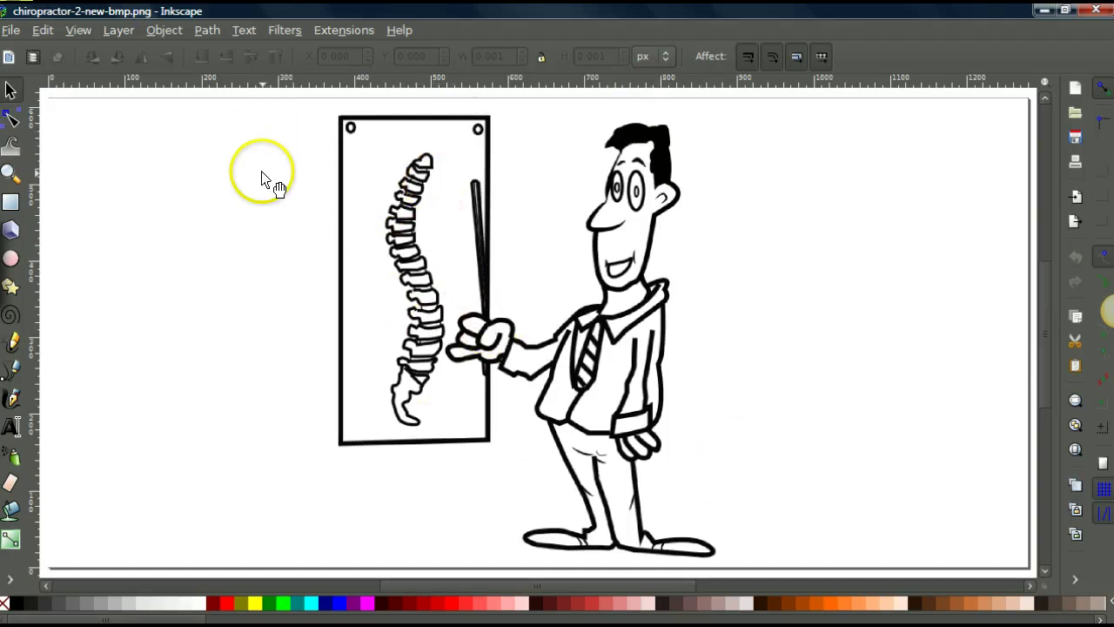
Trace the chiropractor bitmap in Colors mode with 2 stacked scans.
click(607, 250)
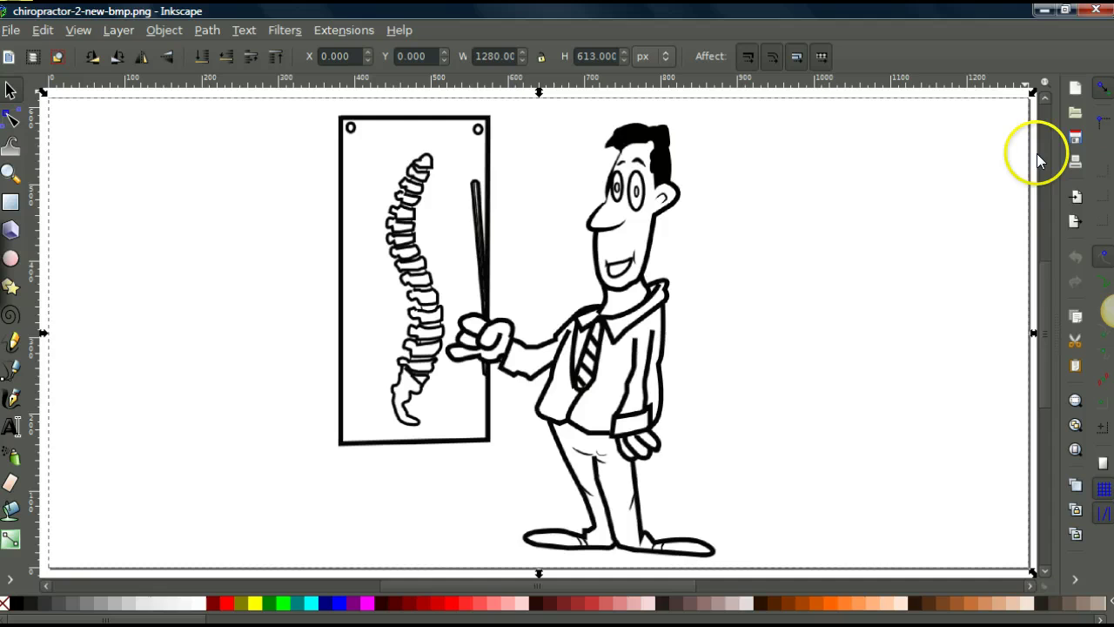
click(212, 33)
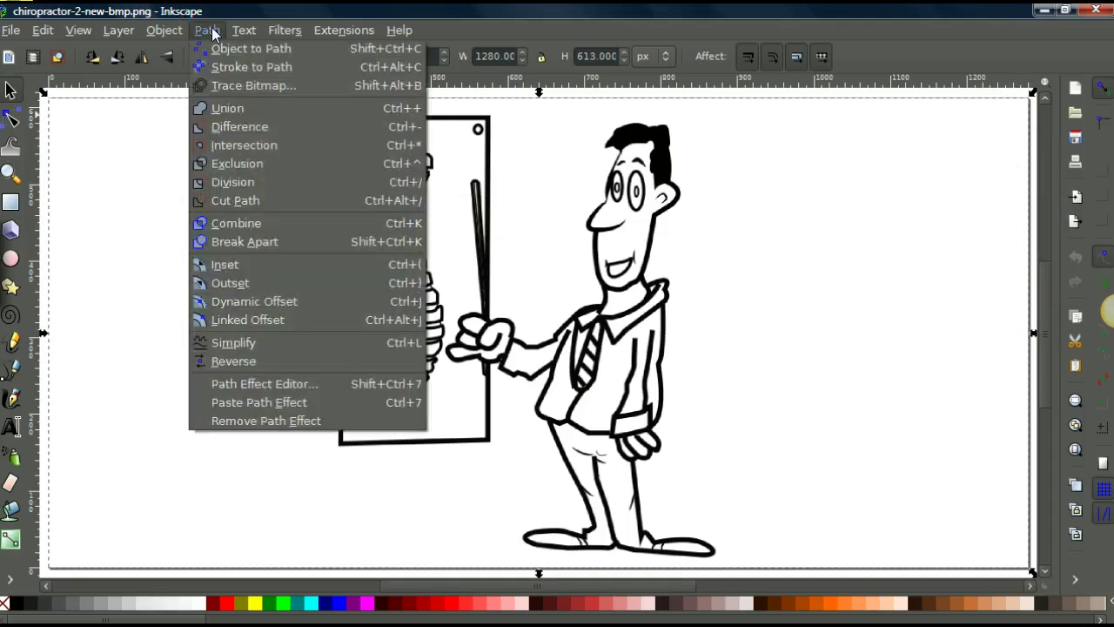
click(250, 85)
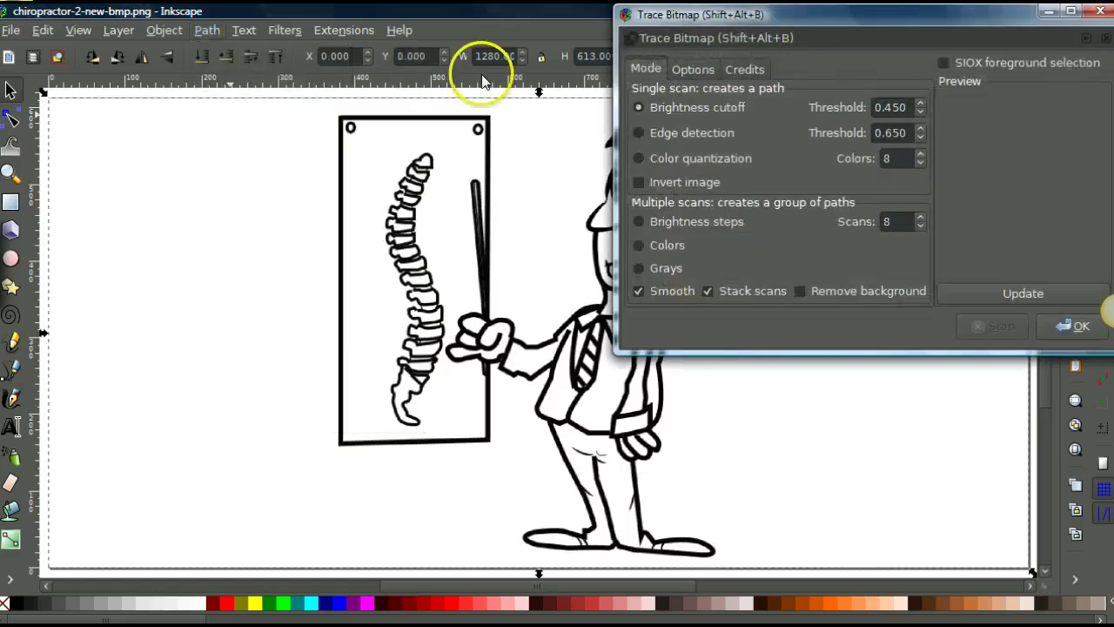
drag(936, 22, 804, 32)
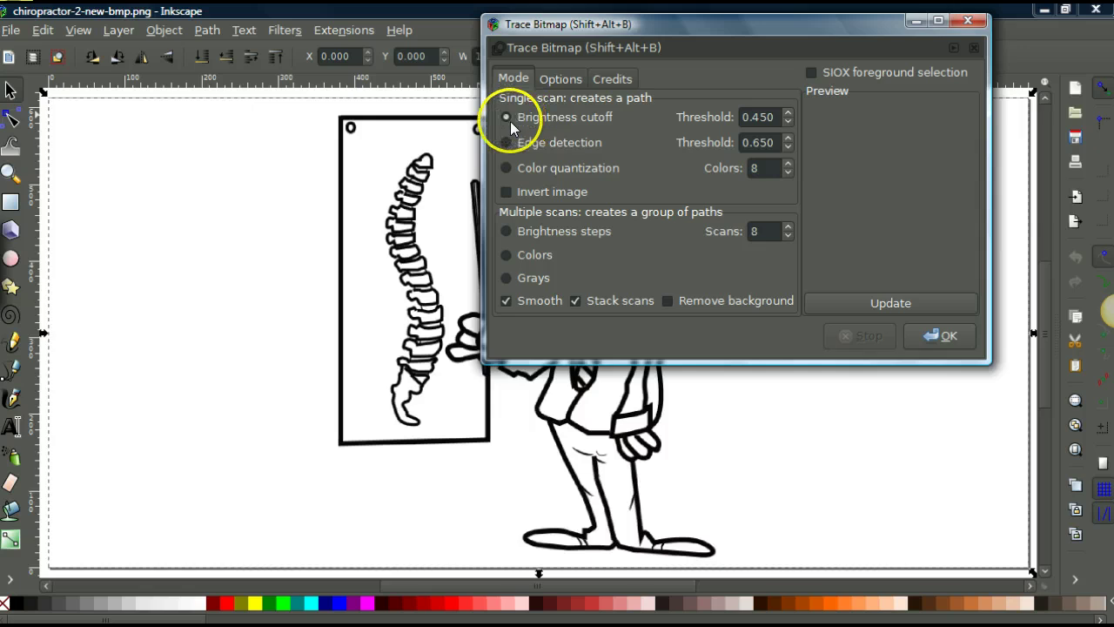
click(507, 255)
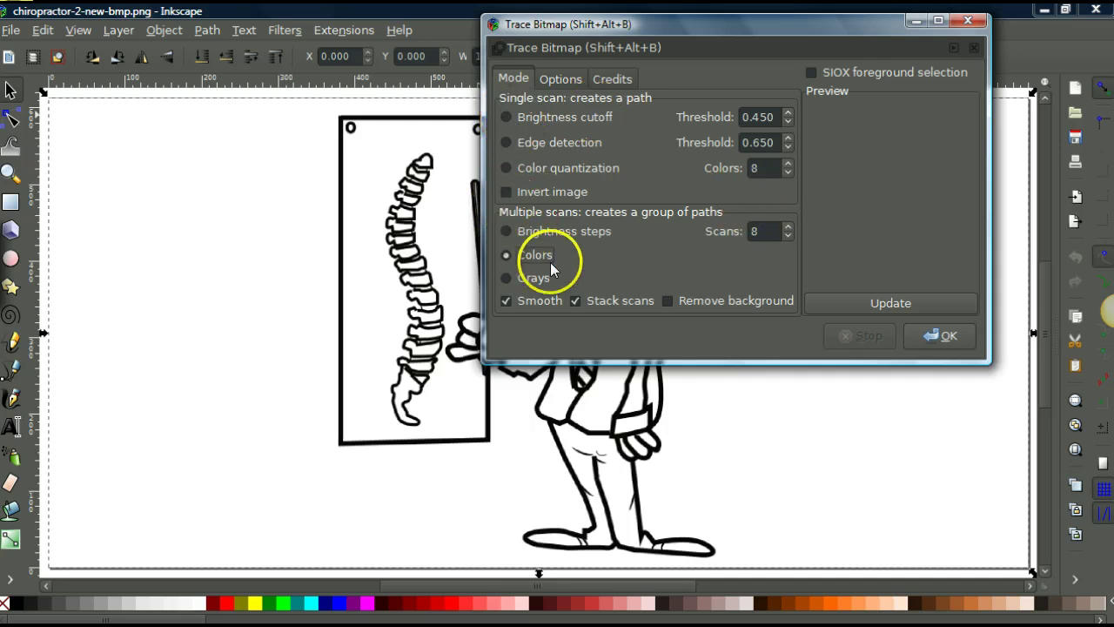
click(506, 300)
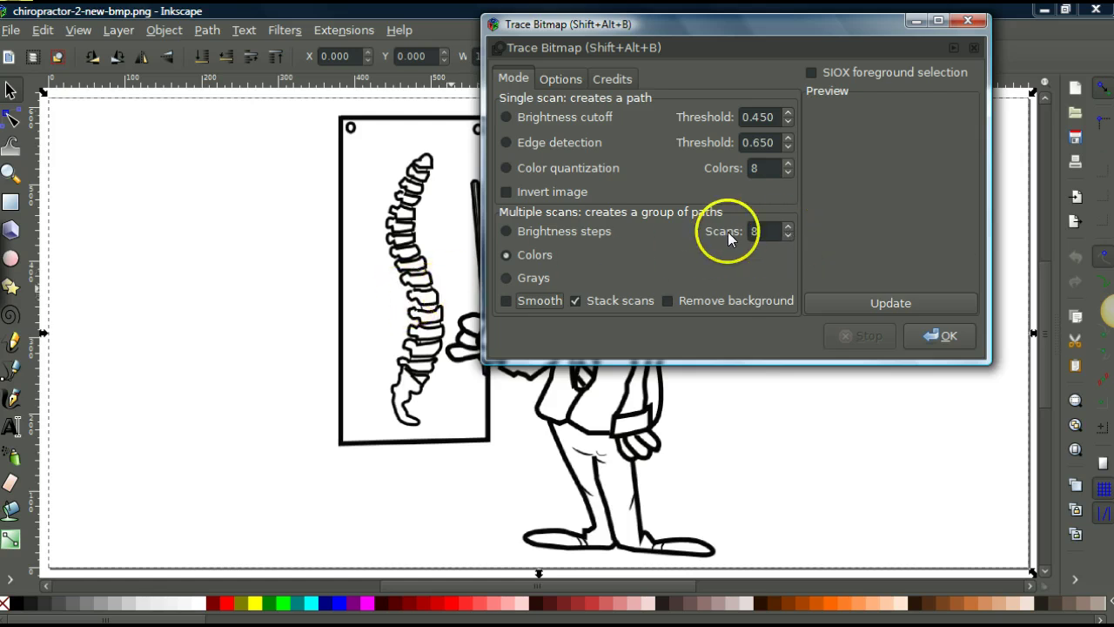
click(789, 233)
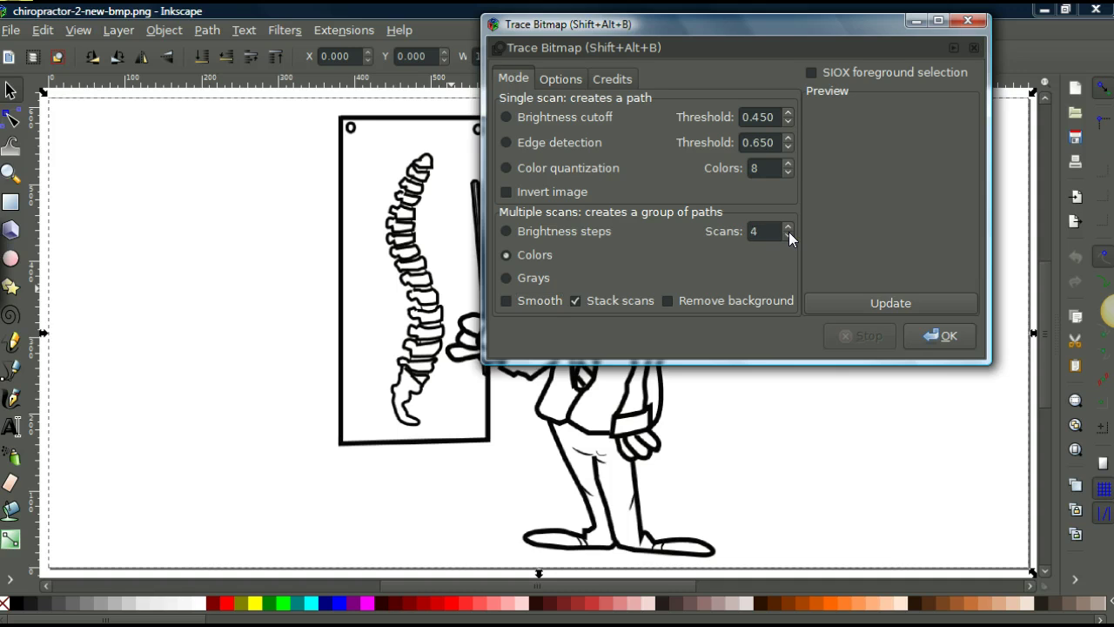
click(788, 233)
click(955, 331)
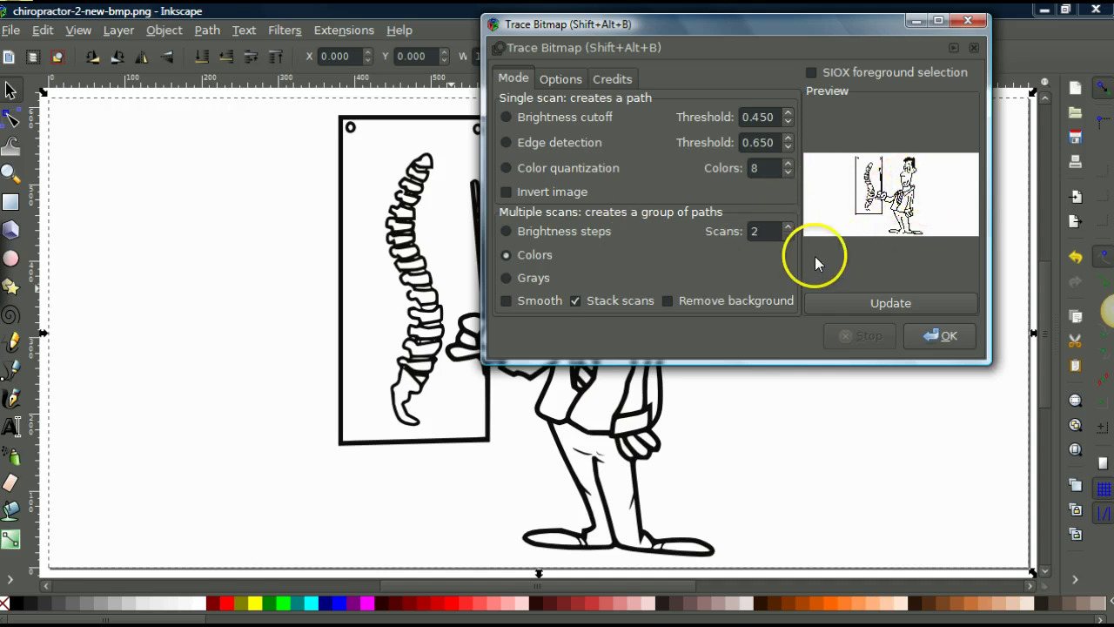
click(948, 337)
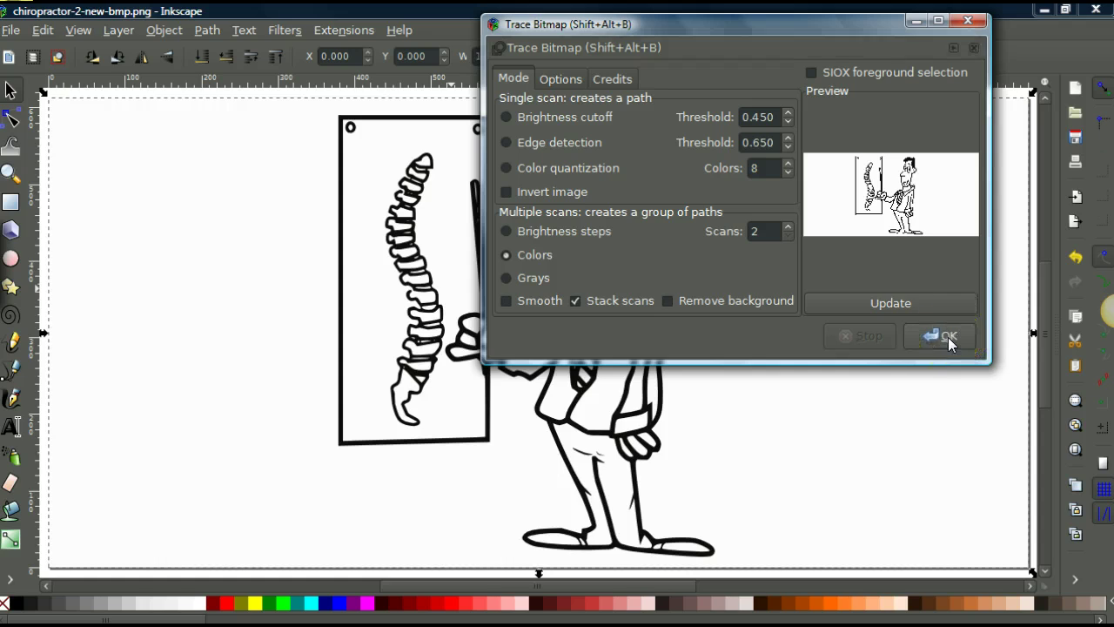
click(852, 74)
click(966, 21)
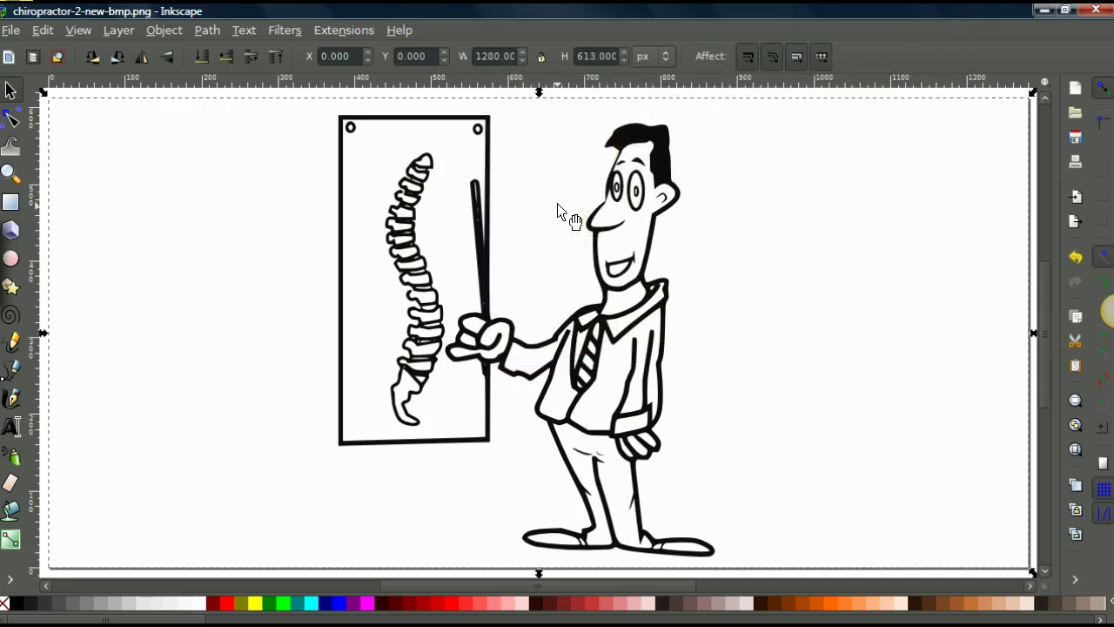
Drag the traced copy below the original, delete the original bitmap, and select the traced copy.
drag(558, 207, 555, 336)
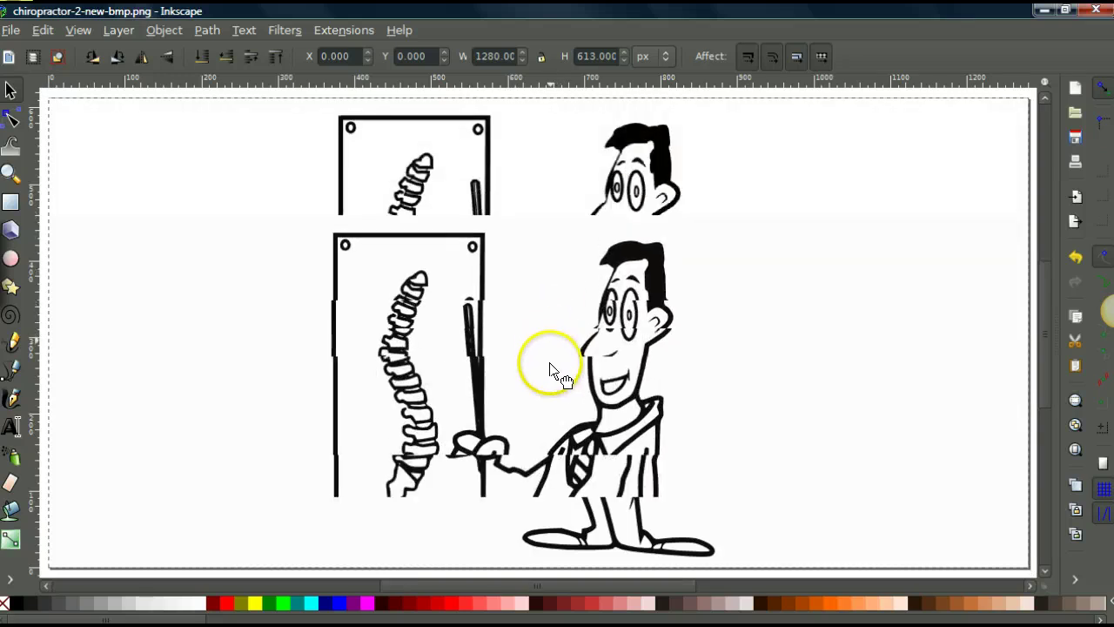
drag(550, 370, 543, 449)
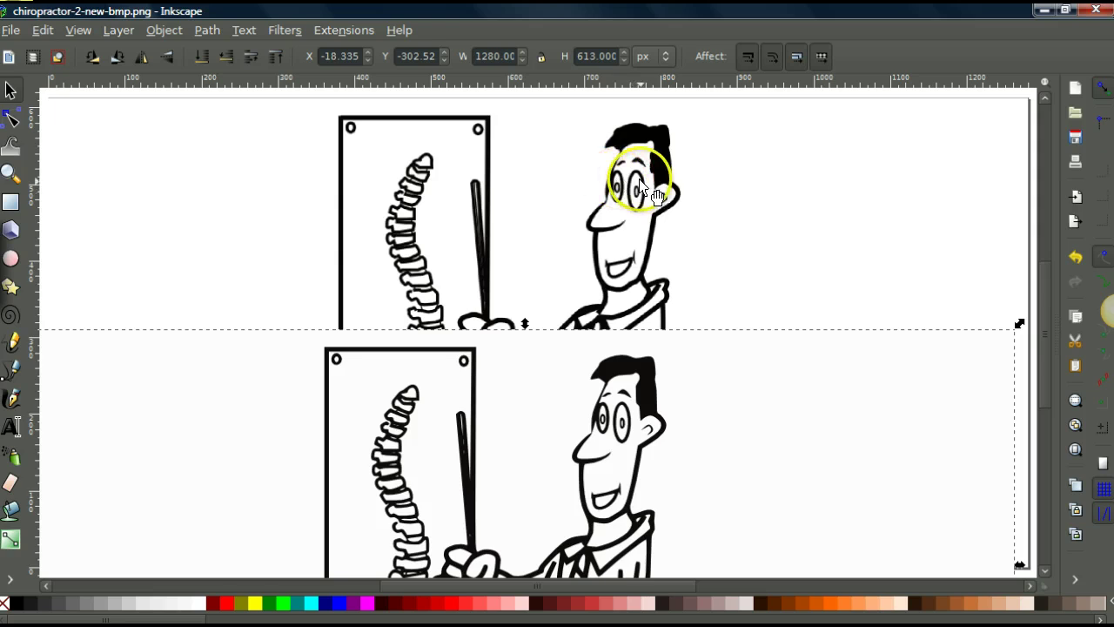
click(694, 154)
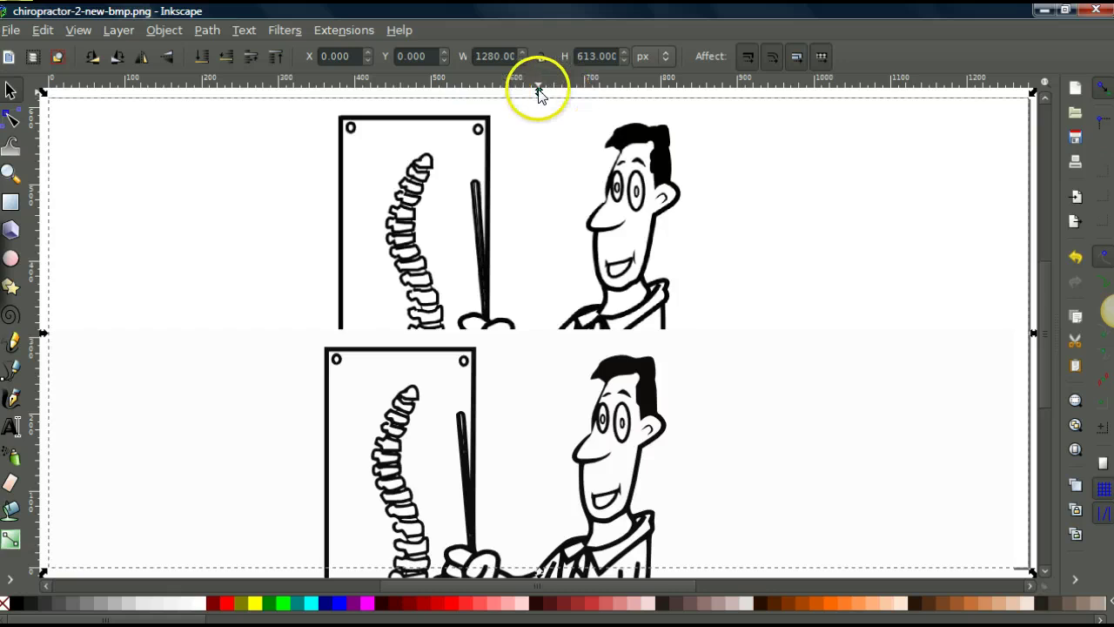
right_click(724, 174)
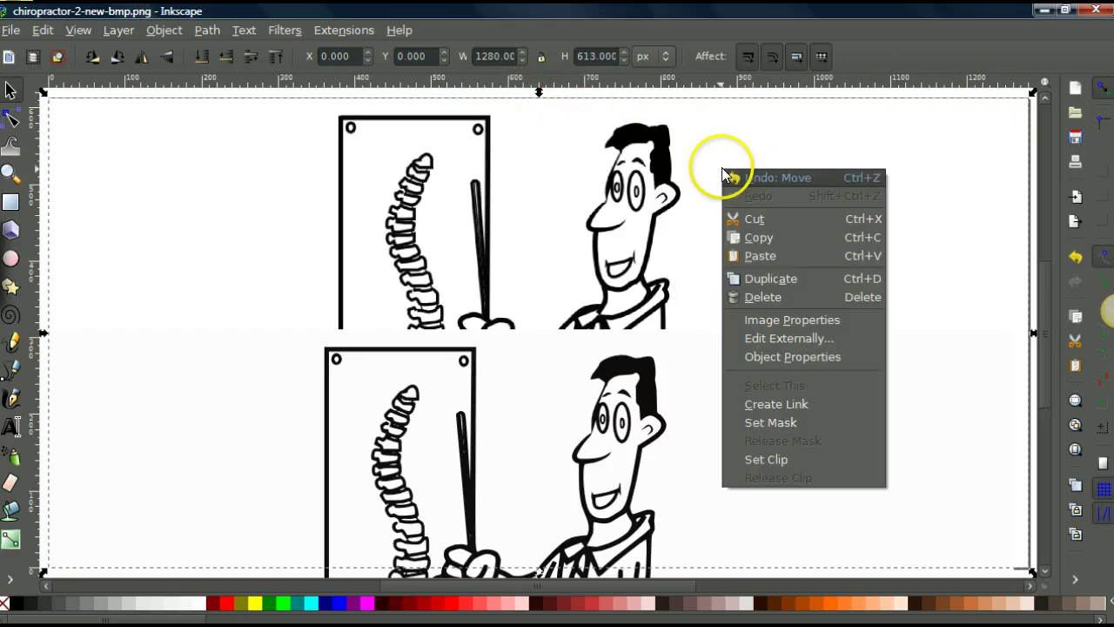
click(762, 298)
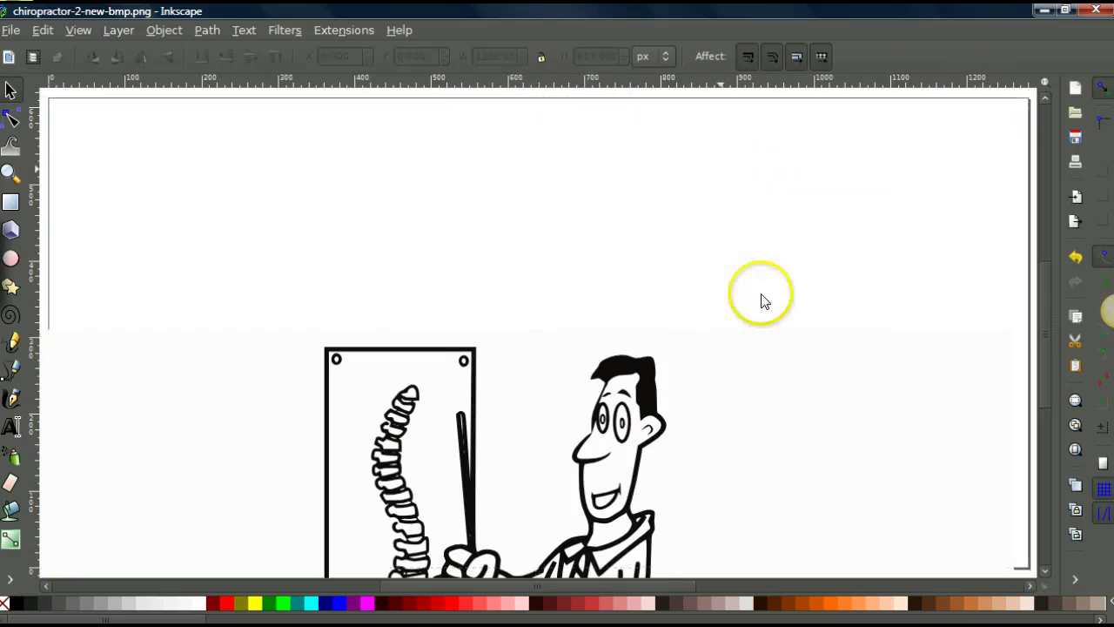
click(520, 435)
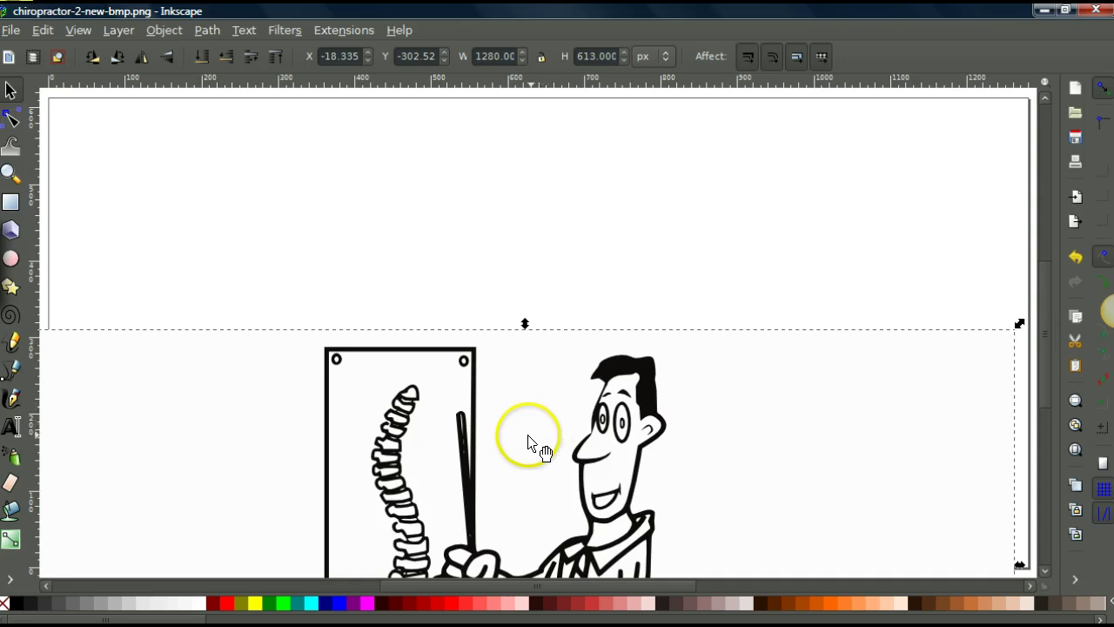
Move the traced drawing back onto the page at X 0, Y 0 and ungroup it.
drag(523, 455, 542, 278)
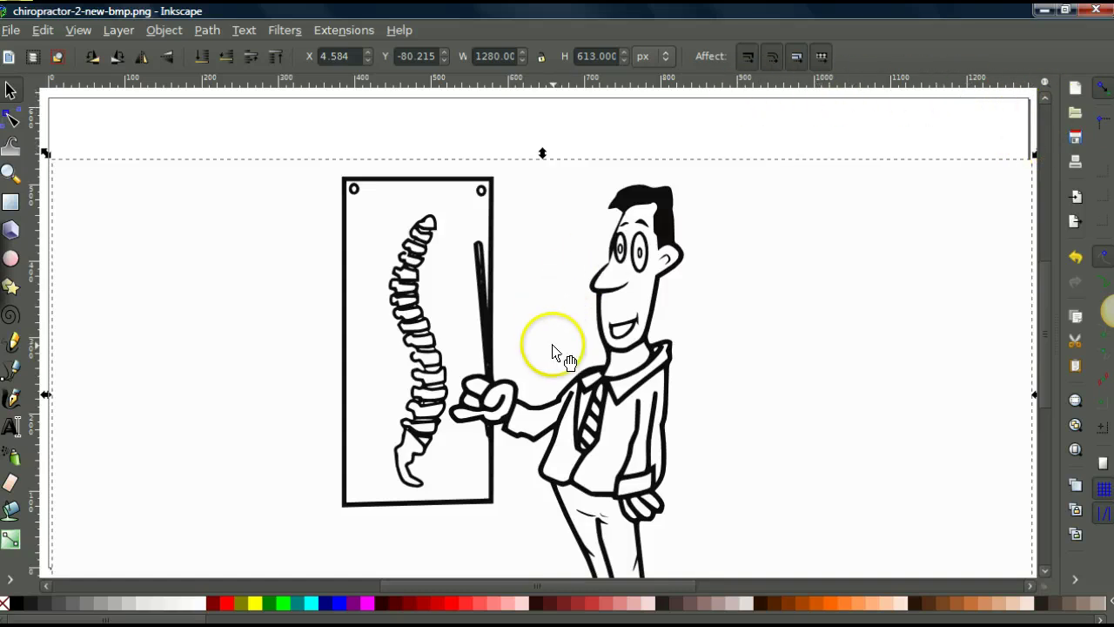
drag(557, 348, 552, 288)
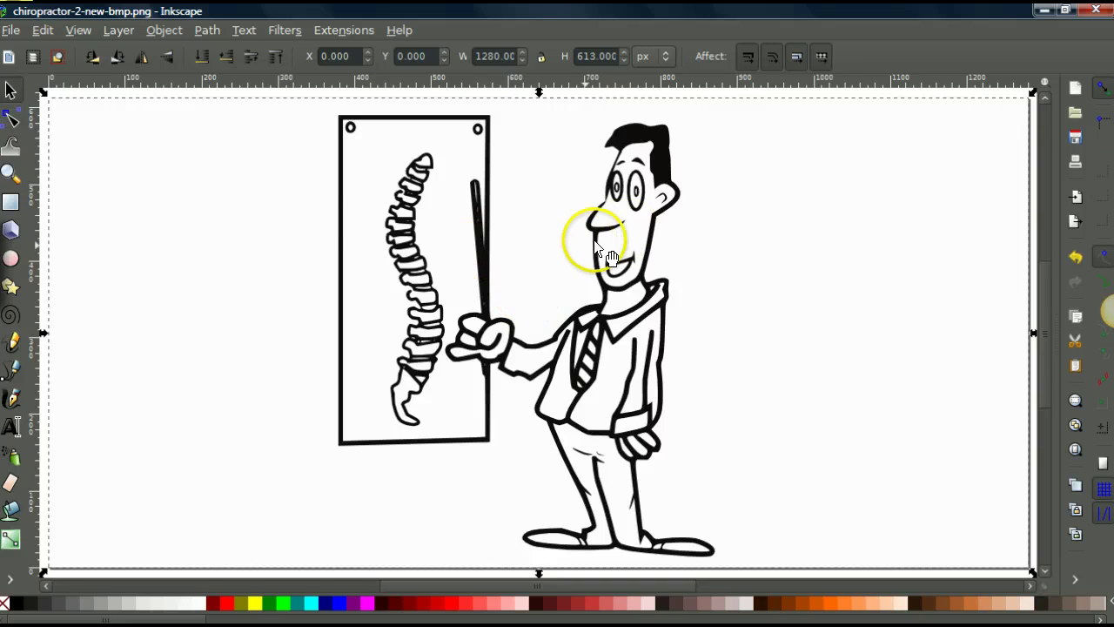
click(163, 31)
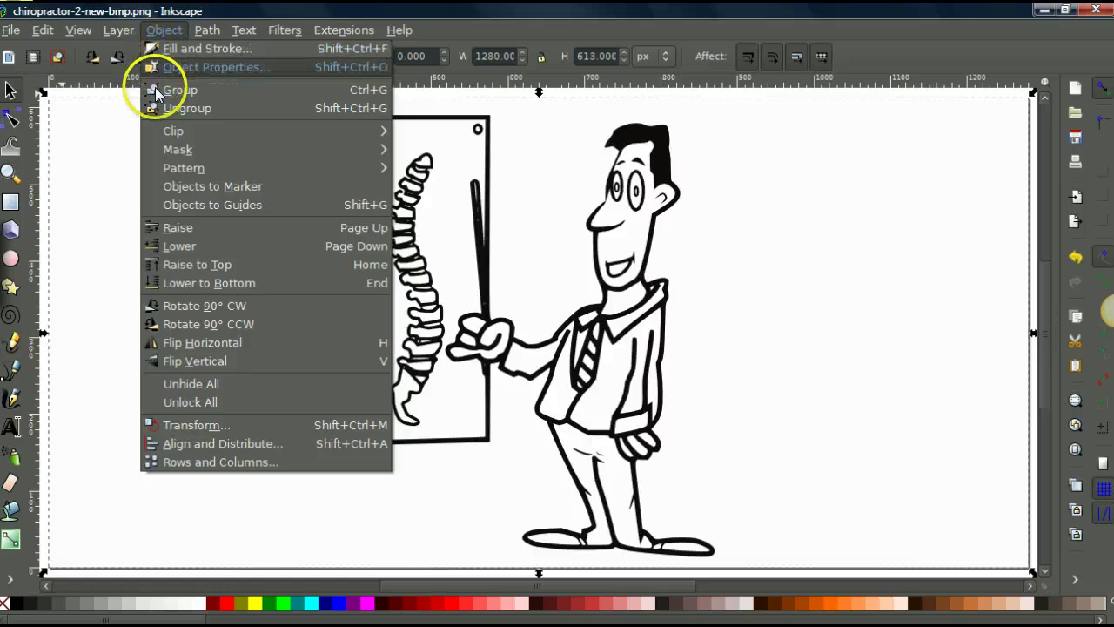
click(186, 108)
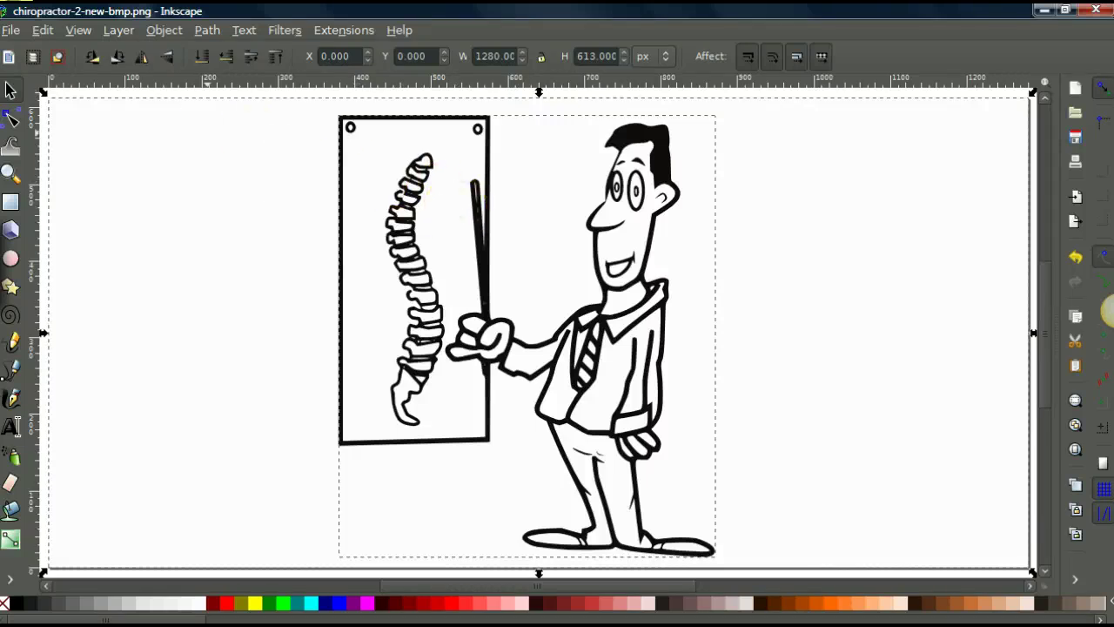
Save as chiropractor-2-new-bmp.svg in Desktop\Inkscape-SVG with the Optimized SVG (*.svg) type.
click(11, 32)
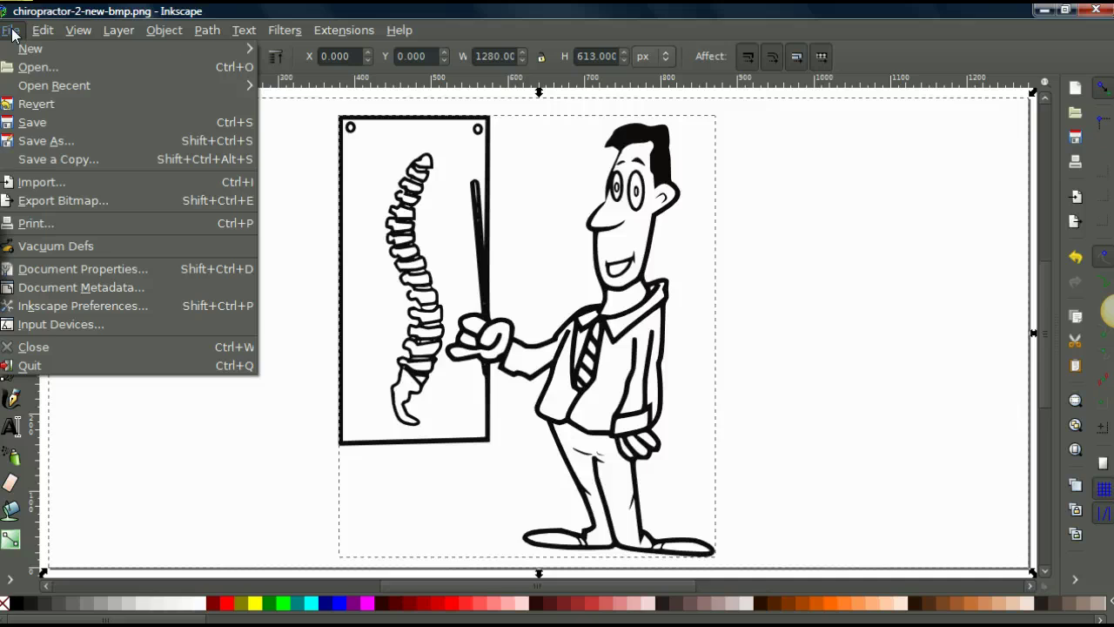
click(30, 140)
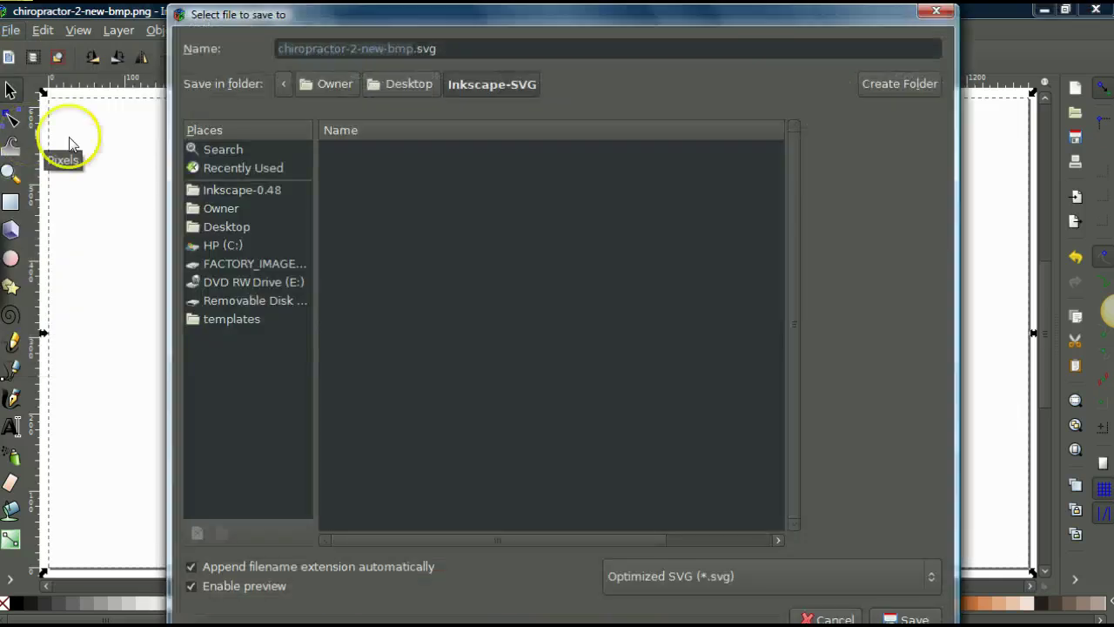
click(225, 226)
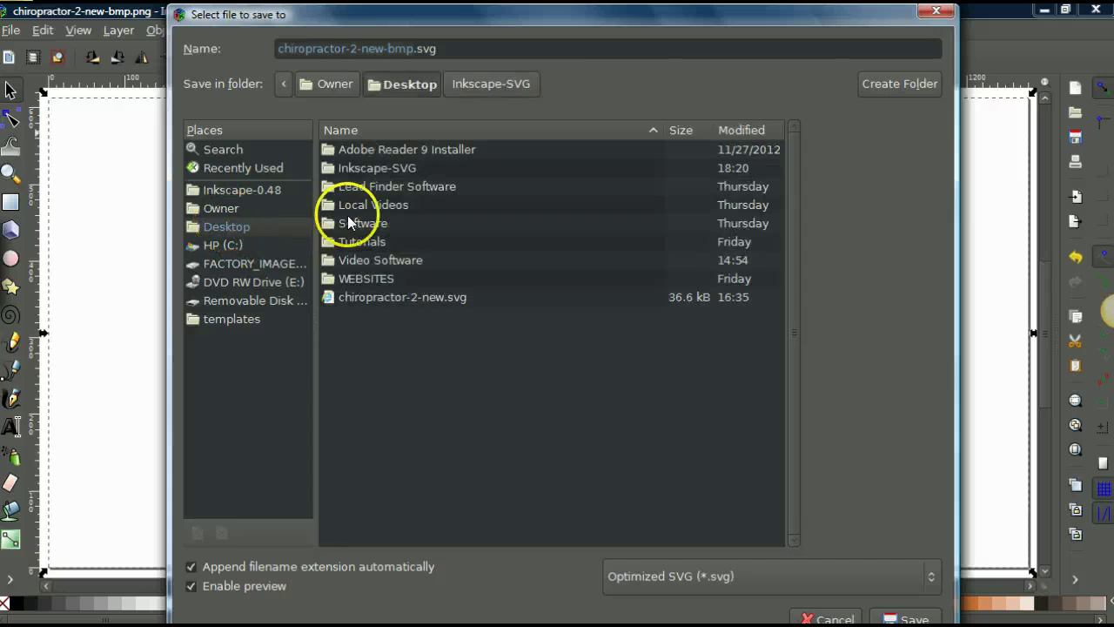
double_click(375, 167)
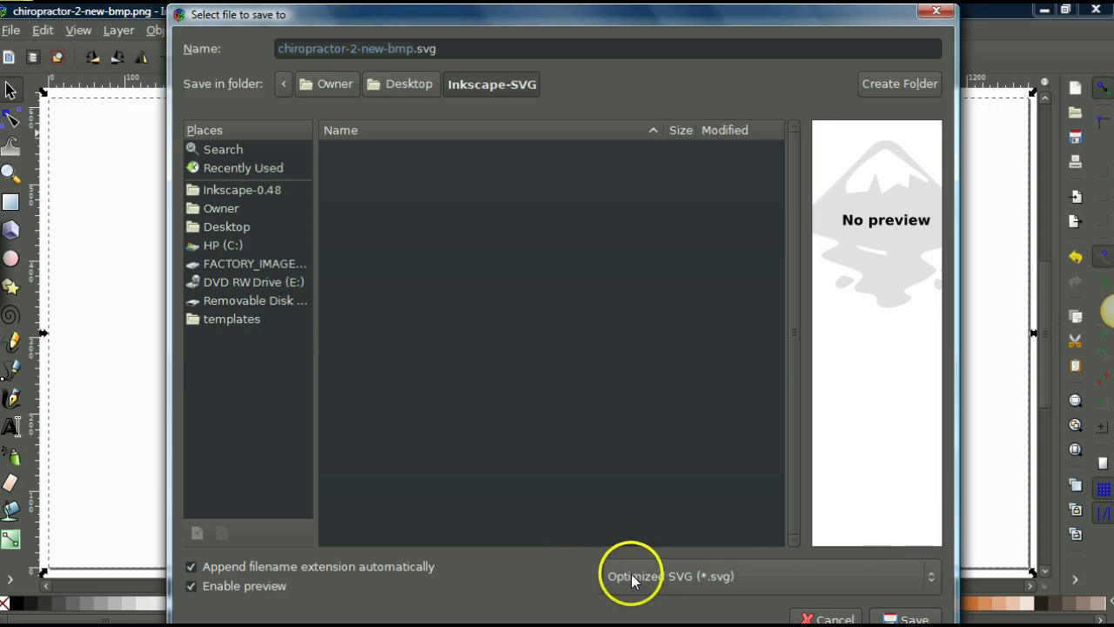
click(929, 577)
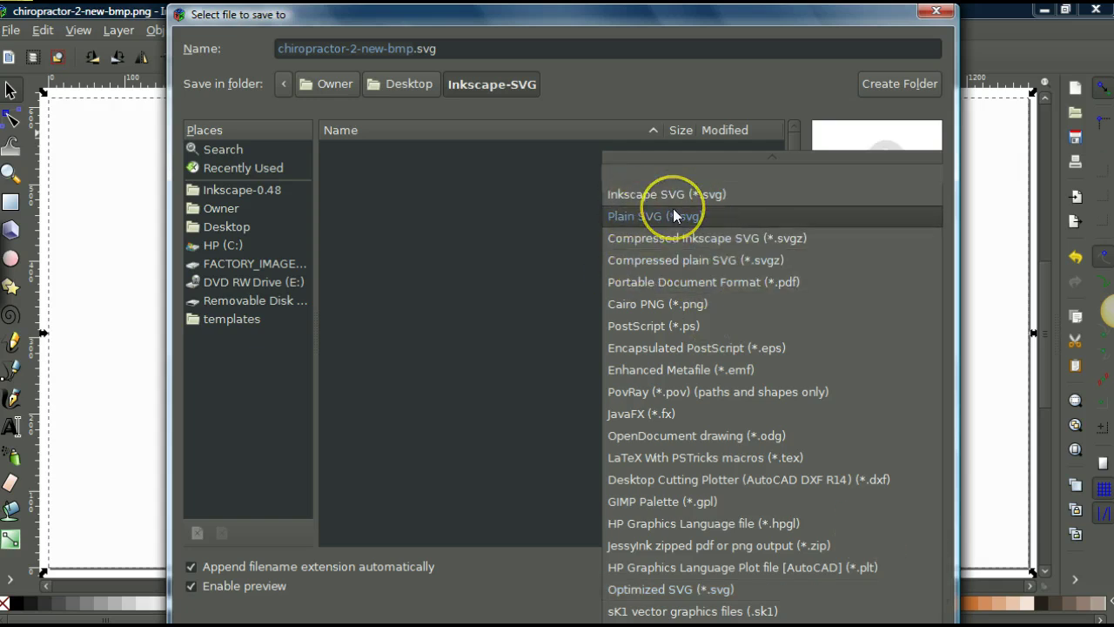
click(651, 590)
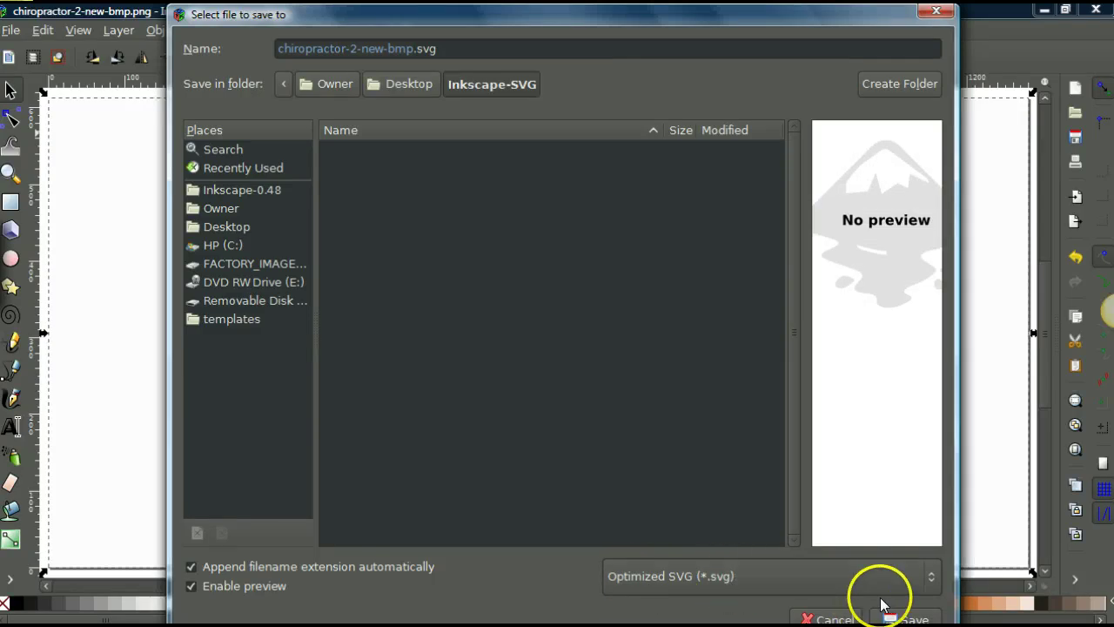
click(913, 619)
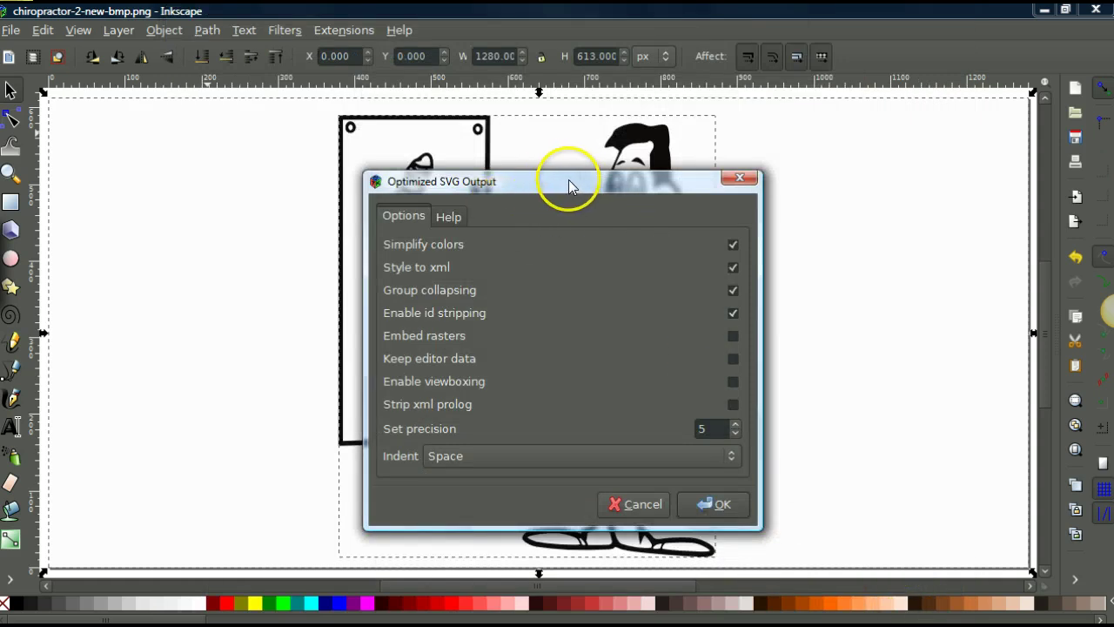
Keep Enable id stripping checked in the Optimized SVG Output options and confirm.
drag(568, 179, 529, 149)
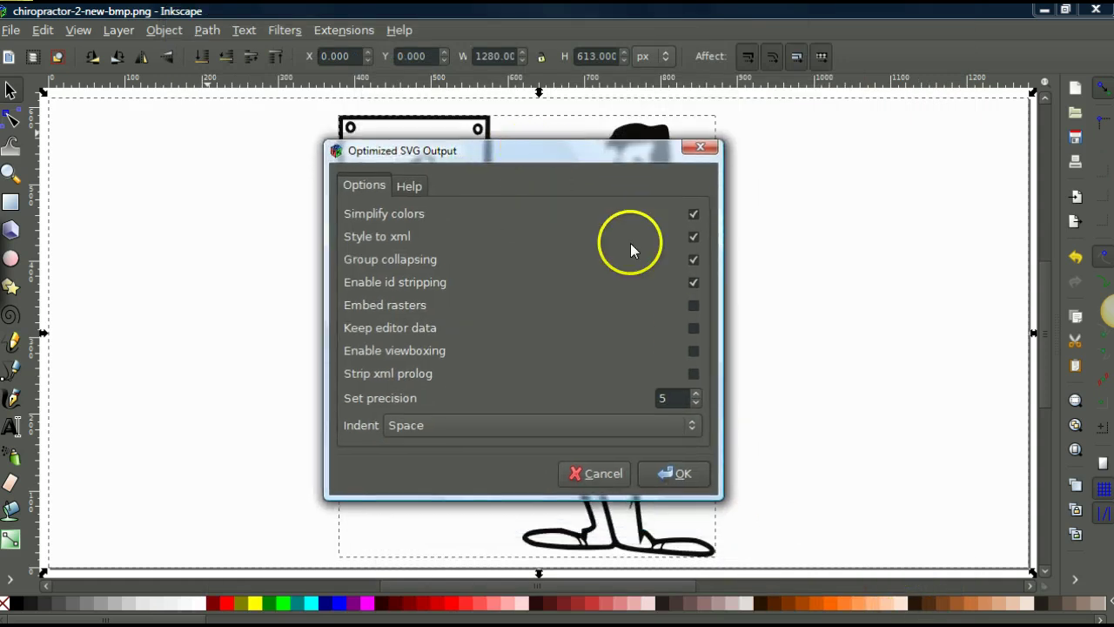
click(690, 282)
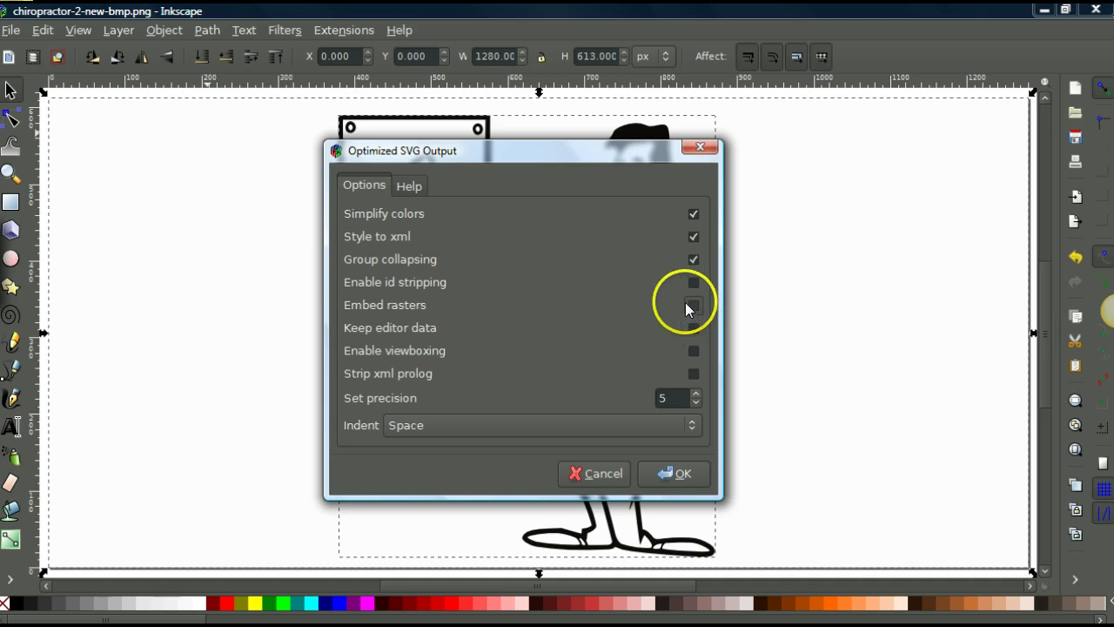
click(695, 283)
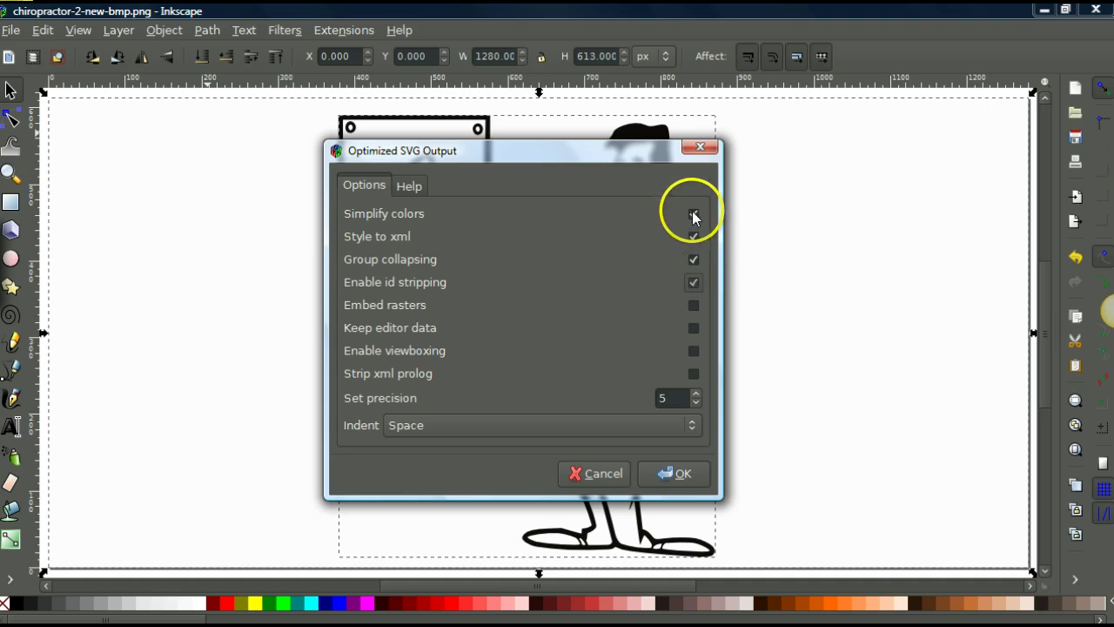
click(679, 474)
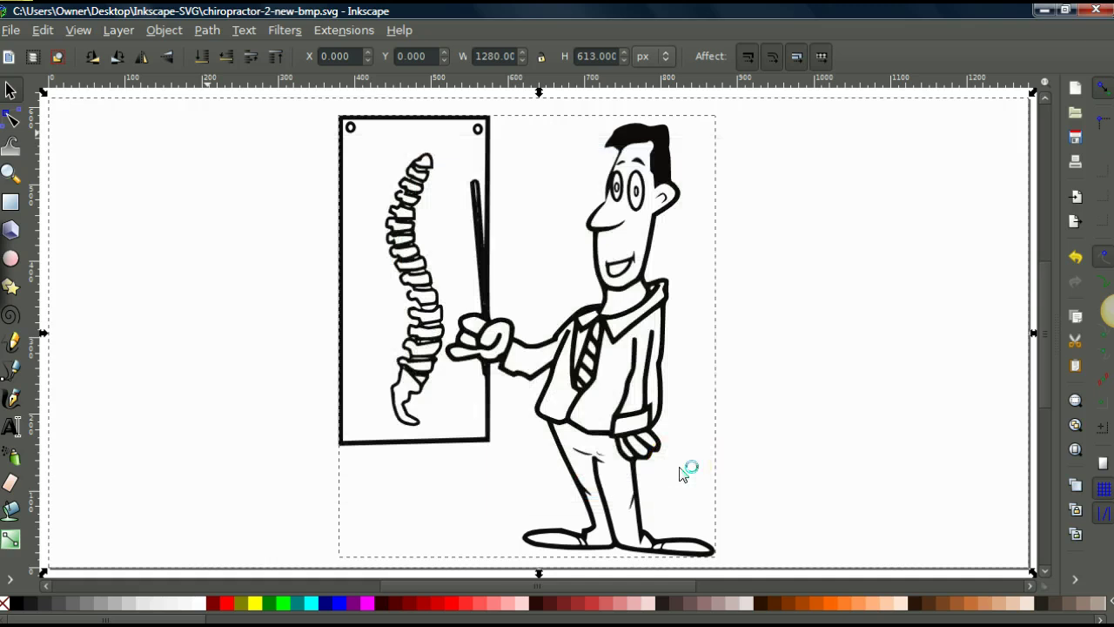
Check the new 35.2 KB SVG in the Inkscape-SVG folder, then return to Easy Sketch Pro.
click(460, 620)
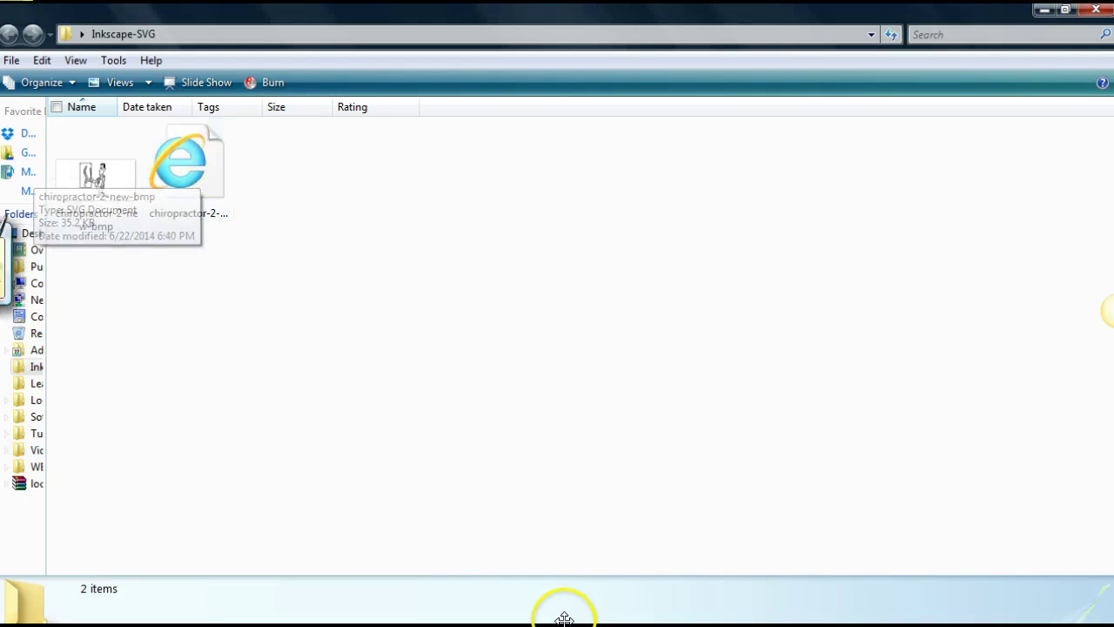
mouse_move(244, 620)
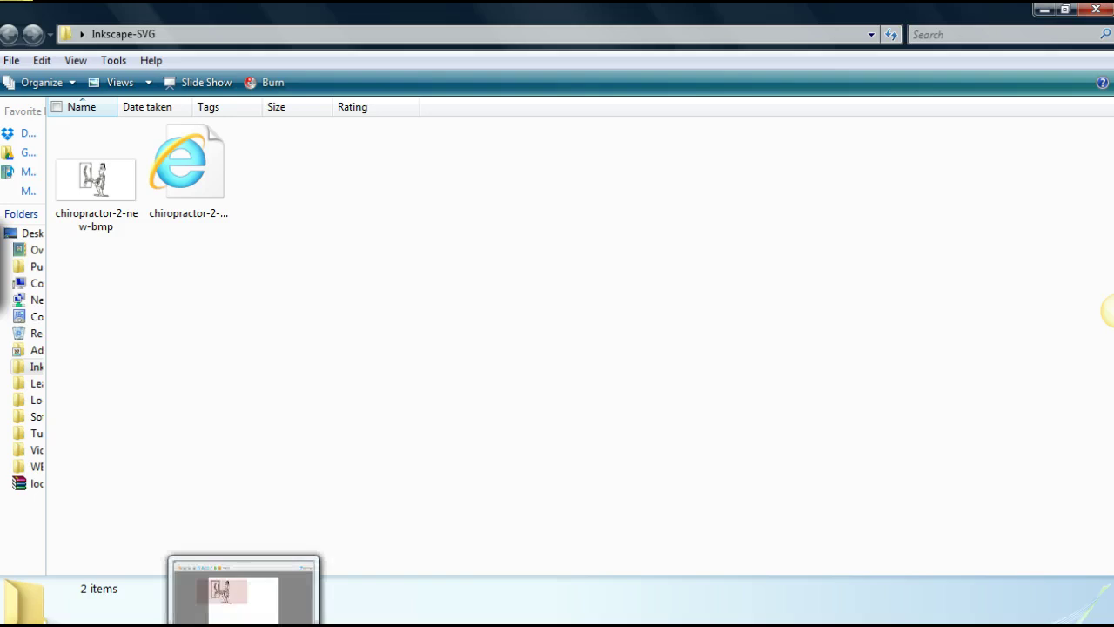
click(244, 592)
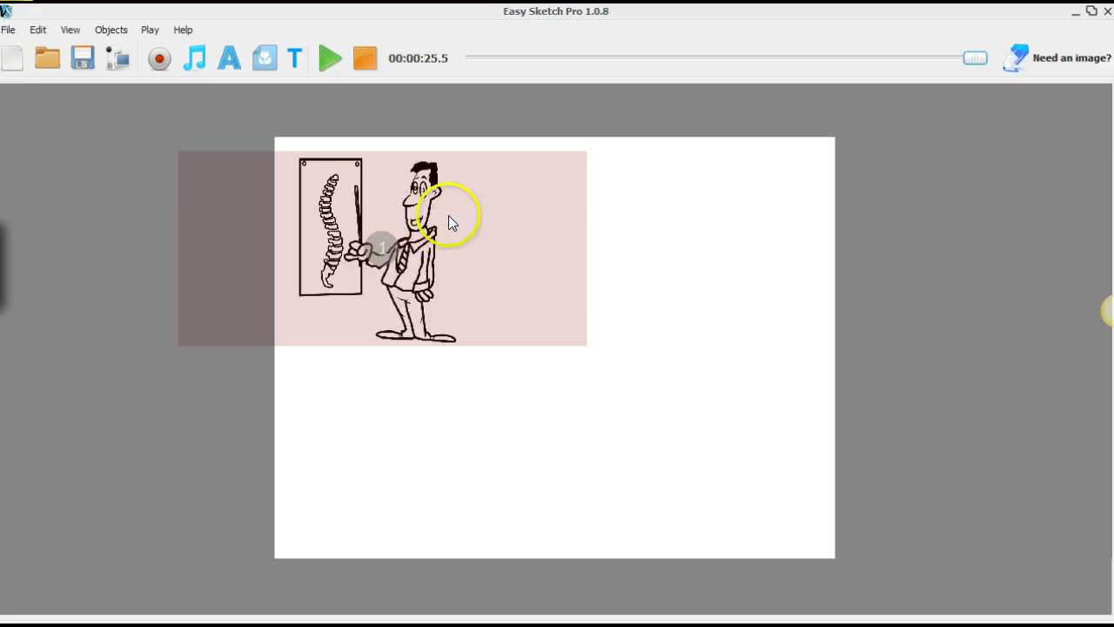
Preview the chiropractor sketch animation to 8.5 s, then bring up the image Library.
click(331, 60)
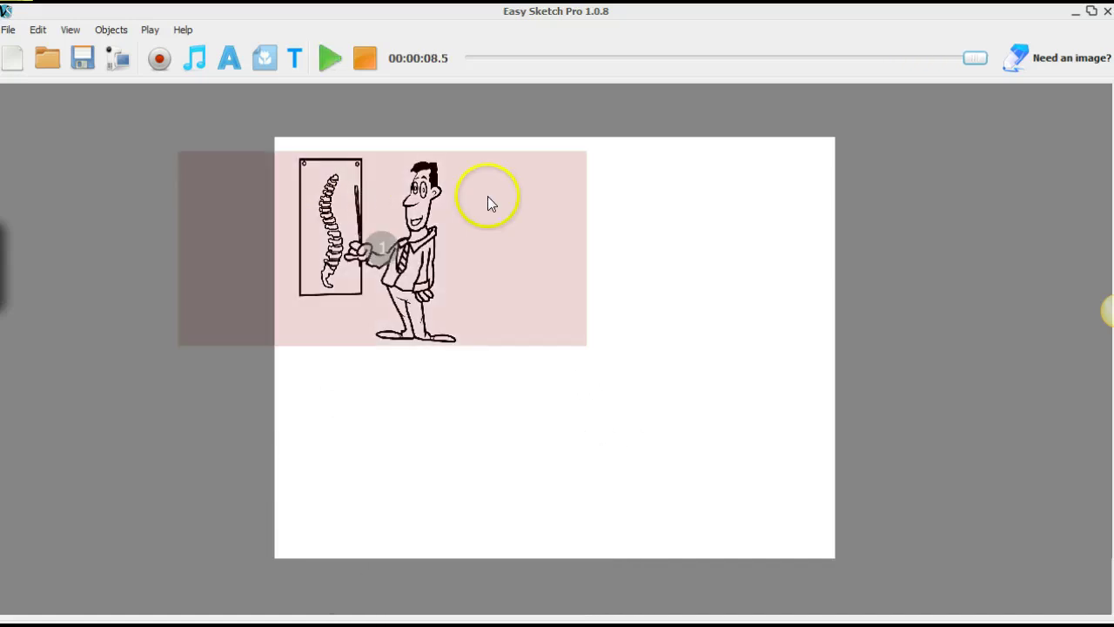
click(265, 58)
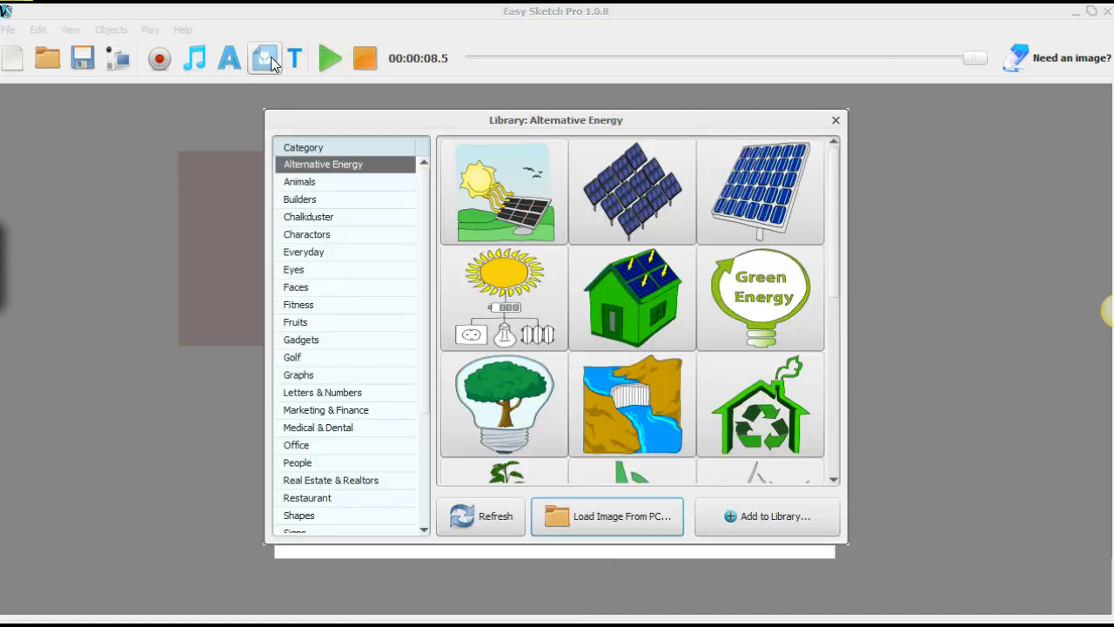
Load chiropractor-2-new-bmp.svg from Desktop > Inkscape-SVG onto the canvas as the second image.
click(607, 516)
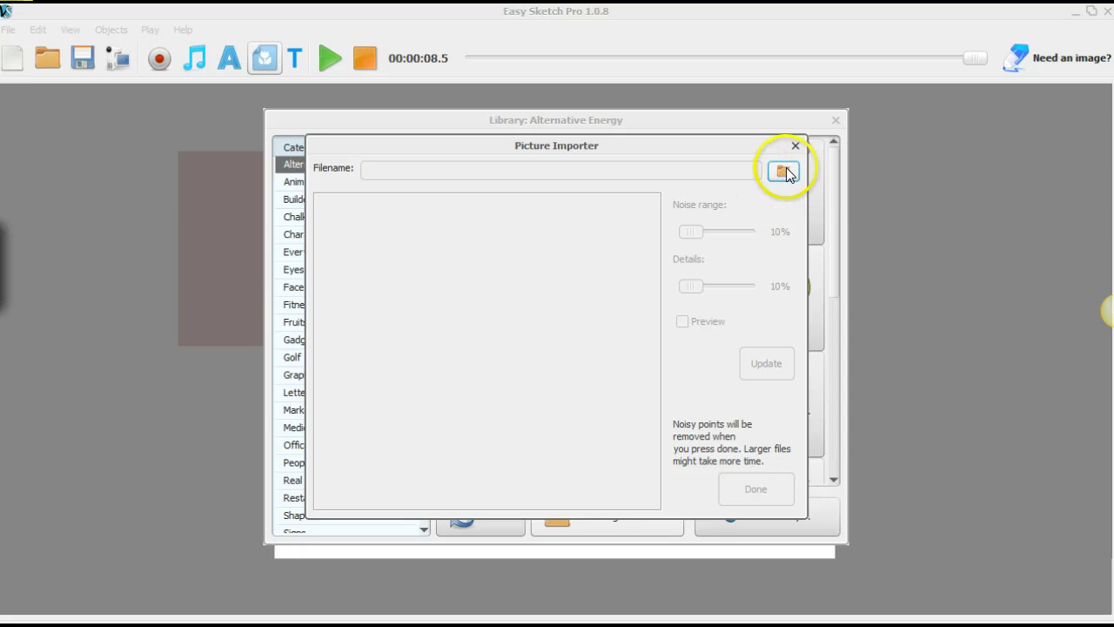
click(783, 171)
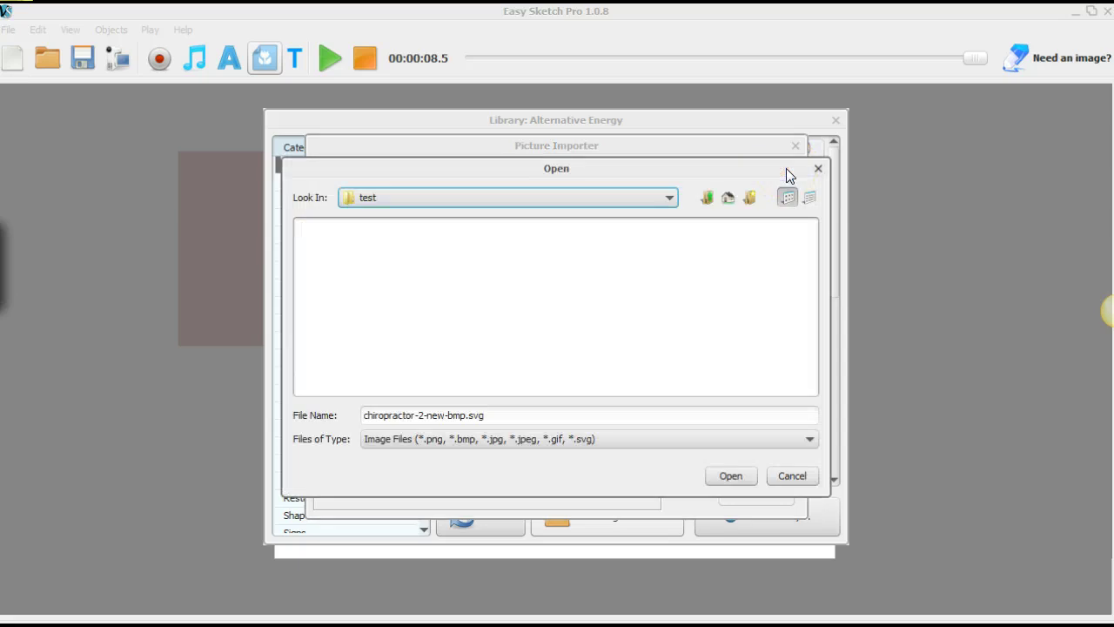
click(671, 198)
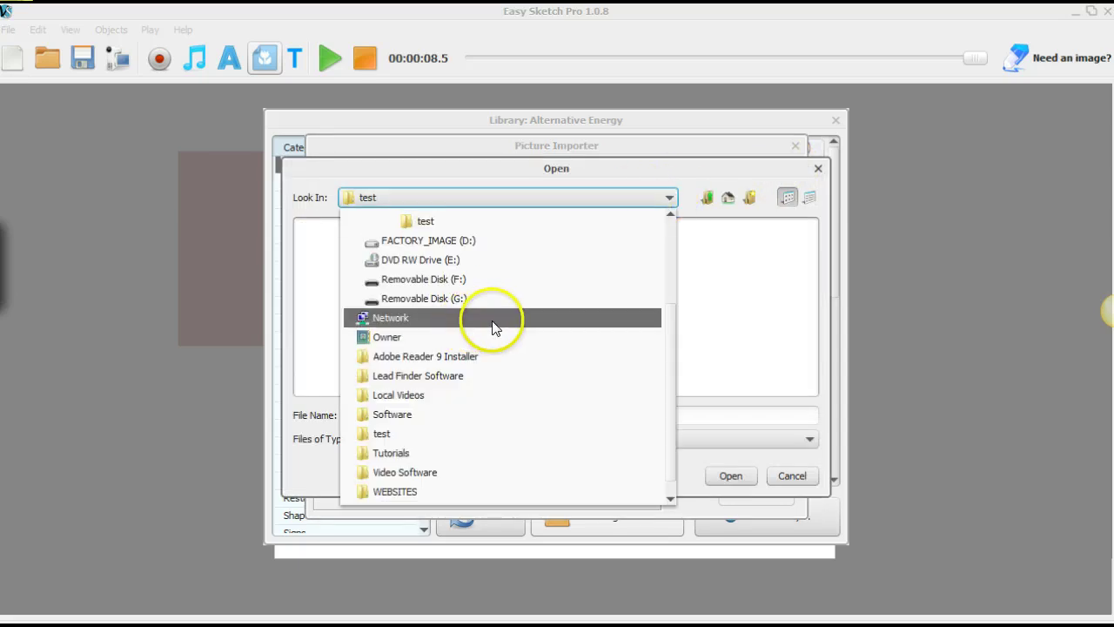
scroll(470, 320, up, 3)
click(383, 241)
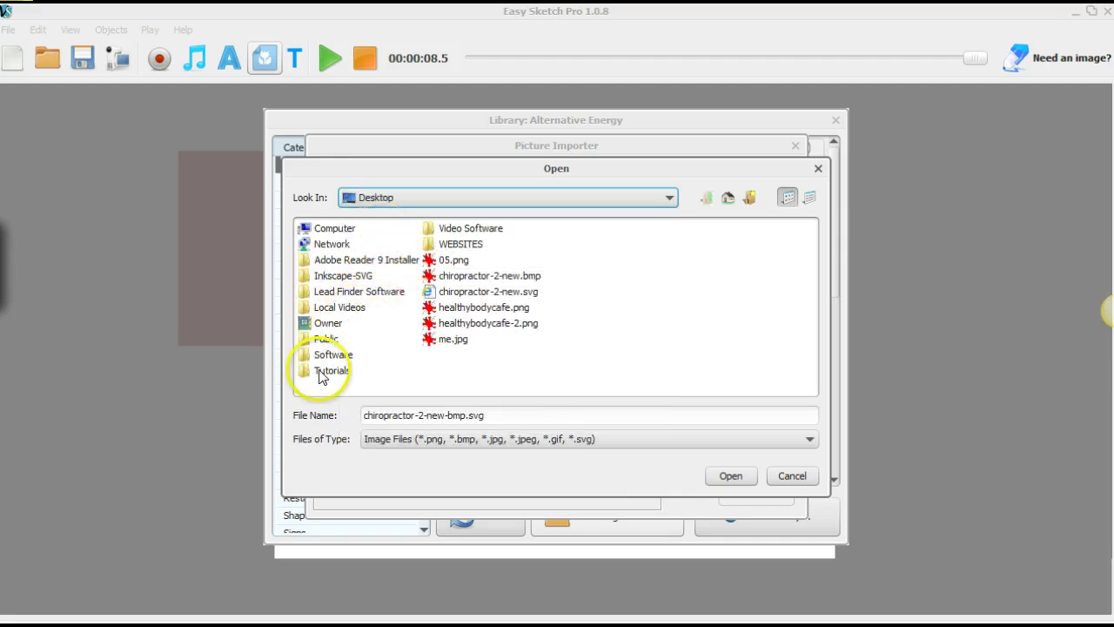
double_click(333, 276)
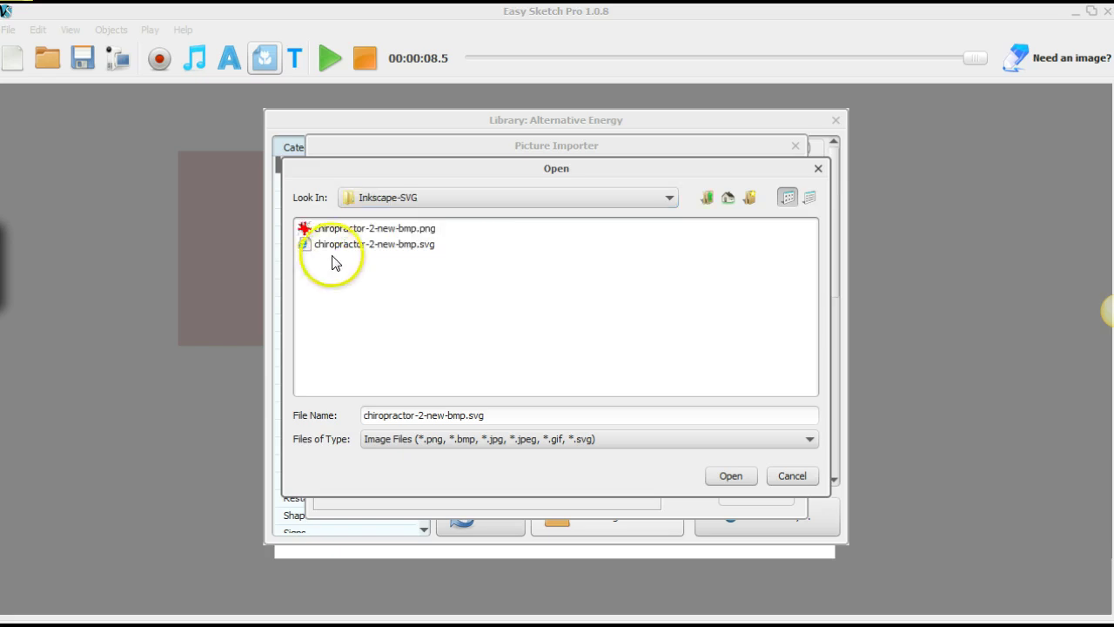
click(349, 246)
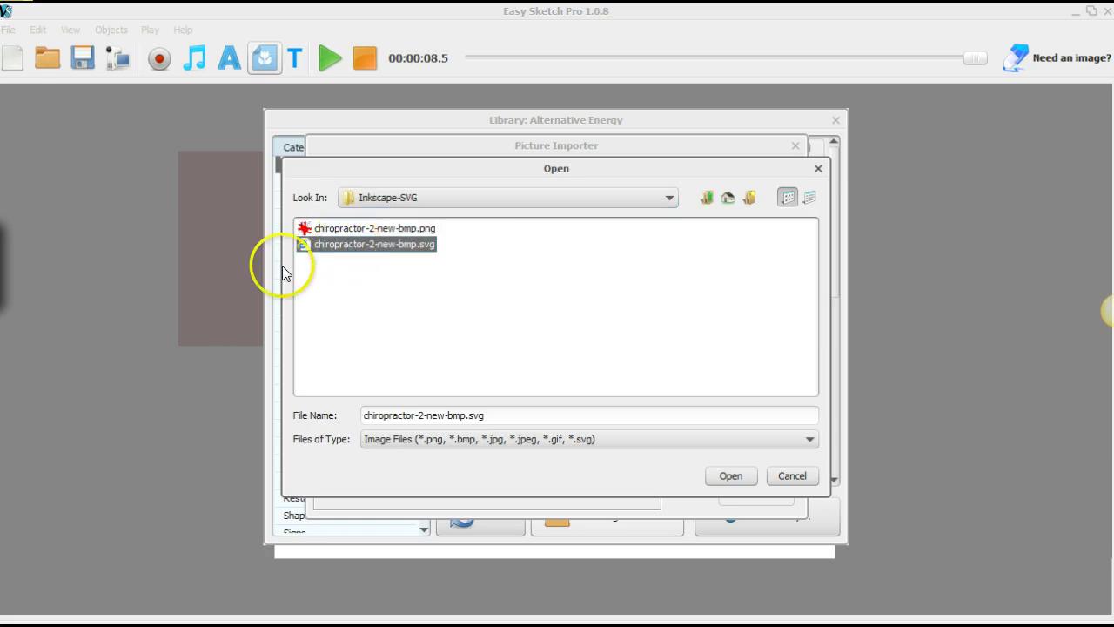
click(728, 475)
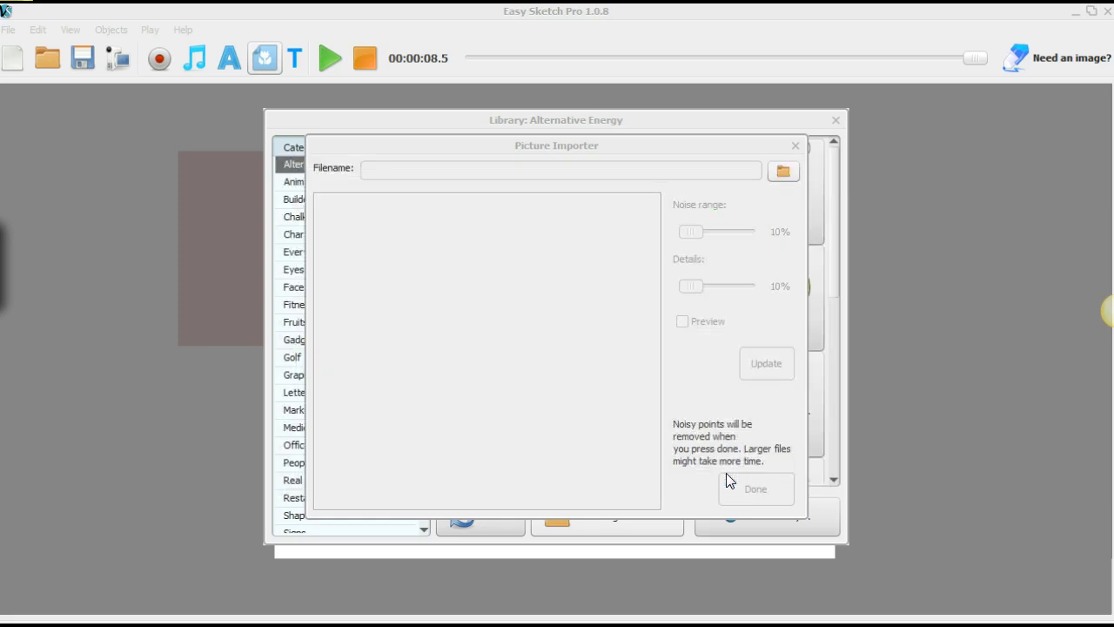
click(760, 492)
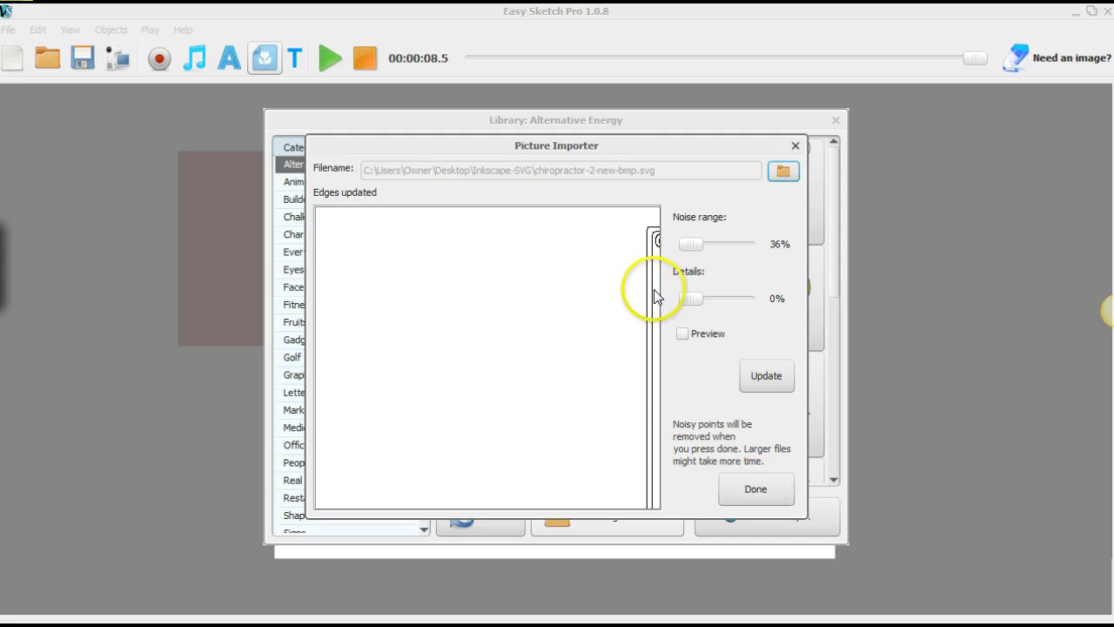
click(752, 492)
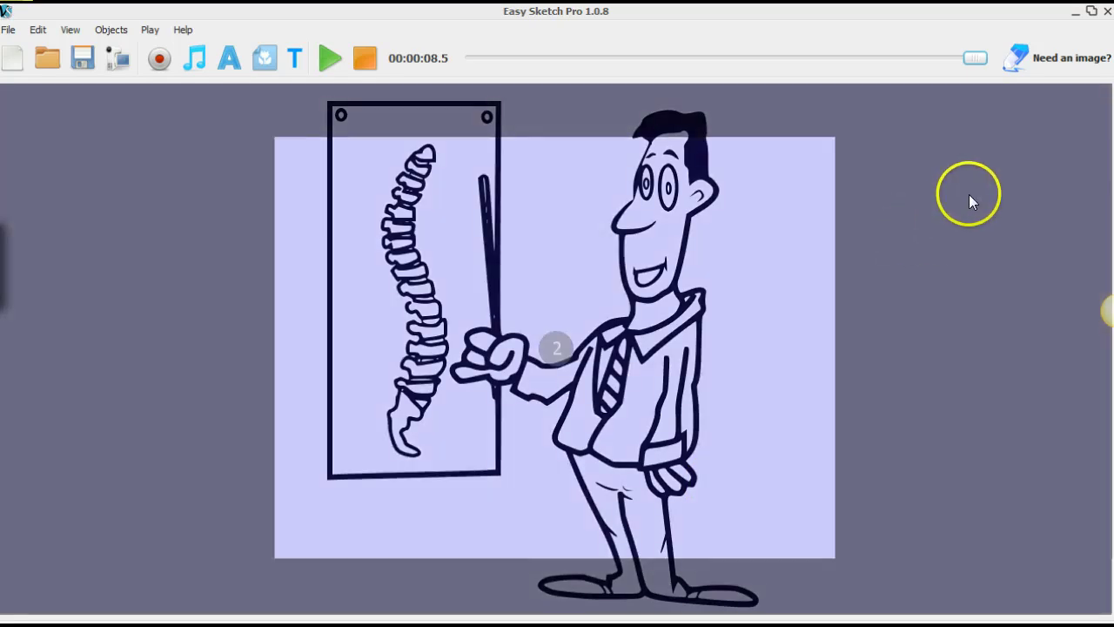
Resize the second chiropractor sketch smaller and place it at the top right beside the first.
drag(970, 194, 741, 287)
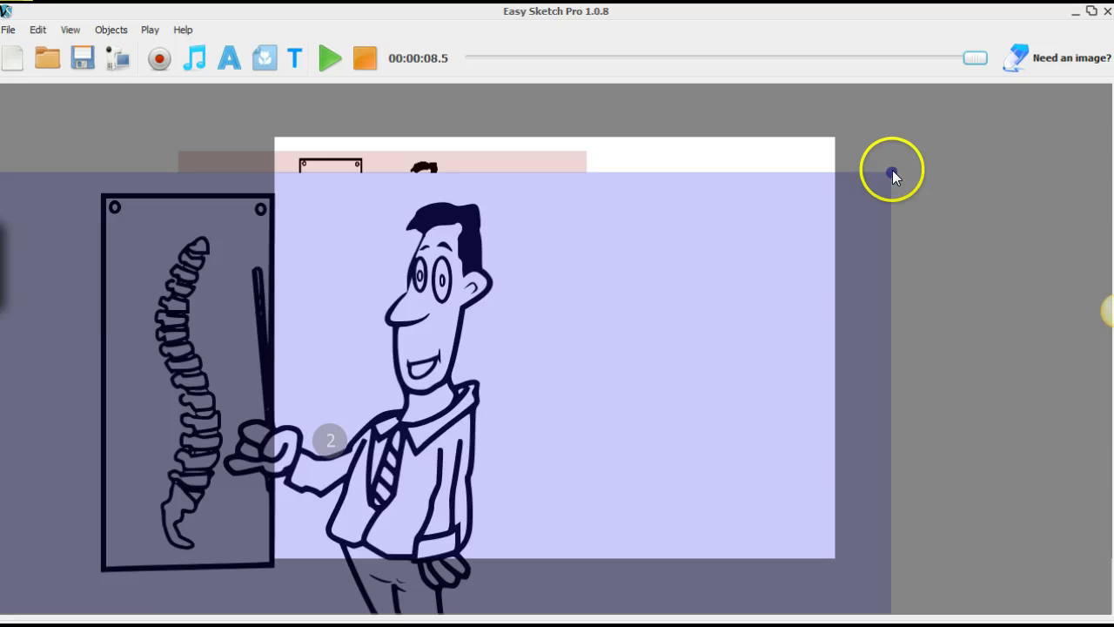
mouse_move(893, 175)
mouse_down()
mouse_move(667, 288)
mouse_move(569, 322)
mouse_up()
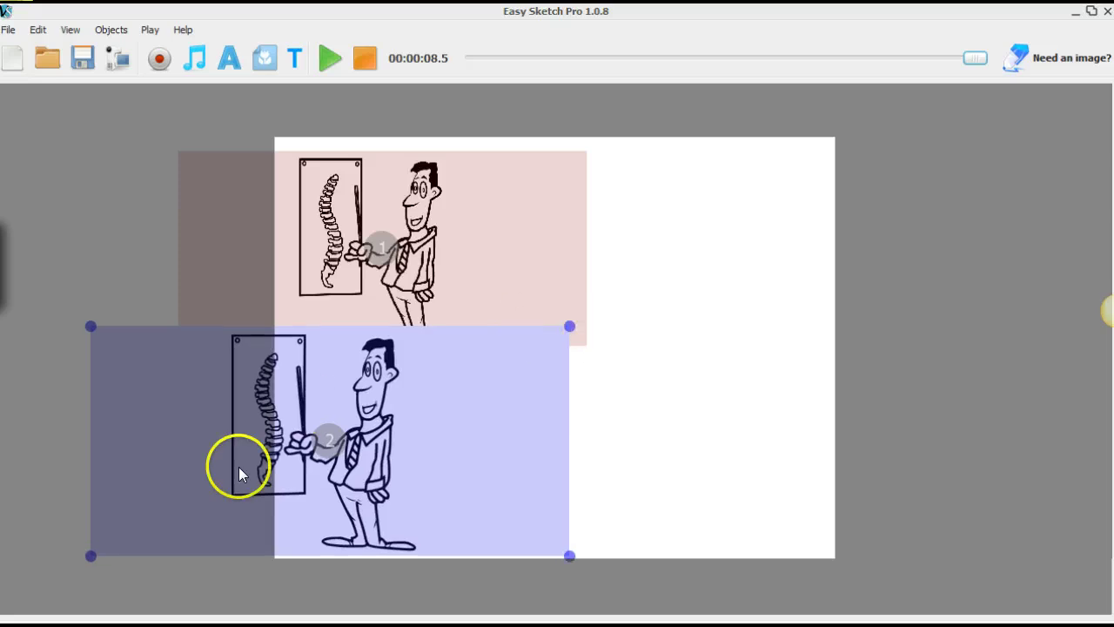
mouse_move(313, 446)
mouse_down()
mouse_move(375, 444)
mouse_move(624, 322)
mouse_move(623, 258)
mouse_up()
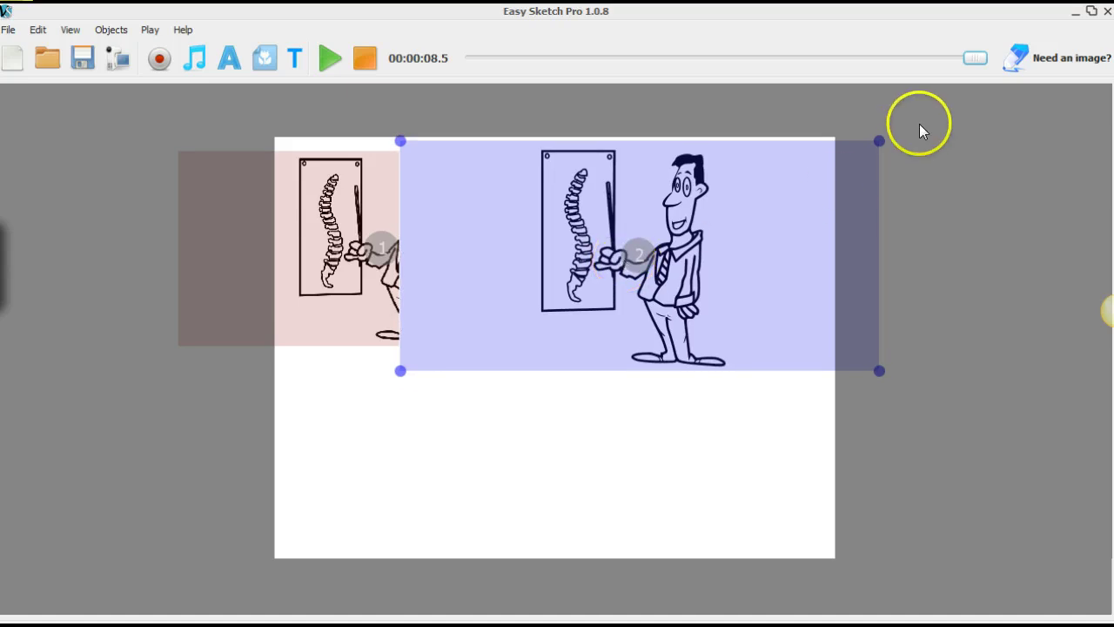
drag(879, 142, 842, 149)
Set the second sketch's hand-drawing time to 00:00:07.0 in its effect properties and apply it.
drag(696, 249, 690, 251)
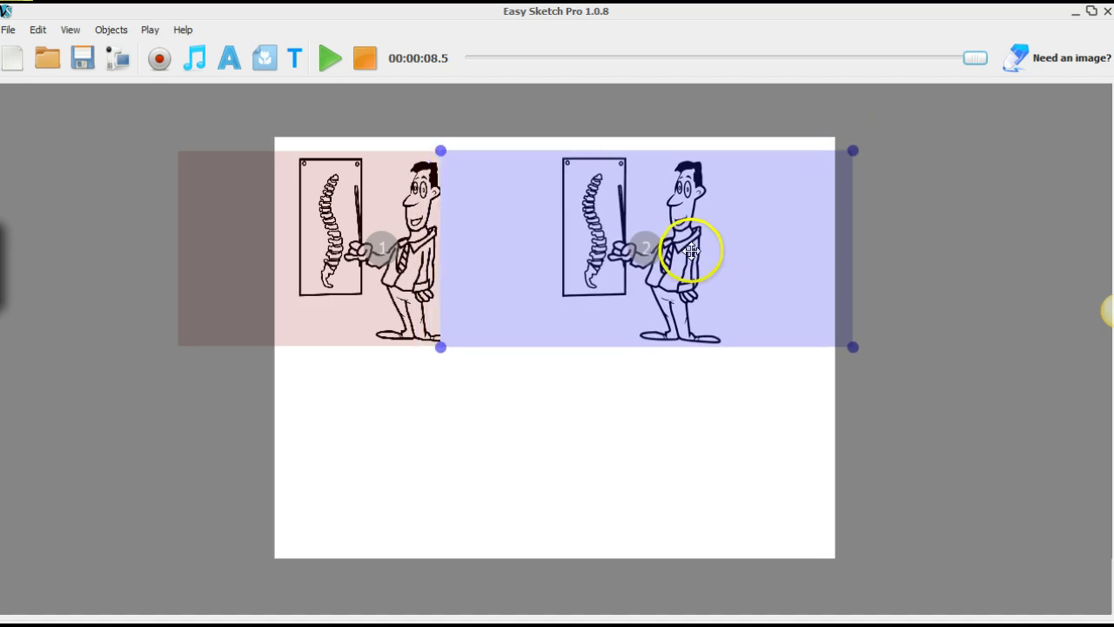
right_click(743, 207)
click(786, 241)
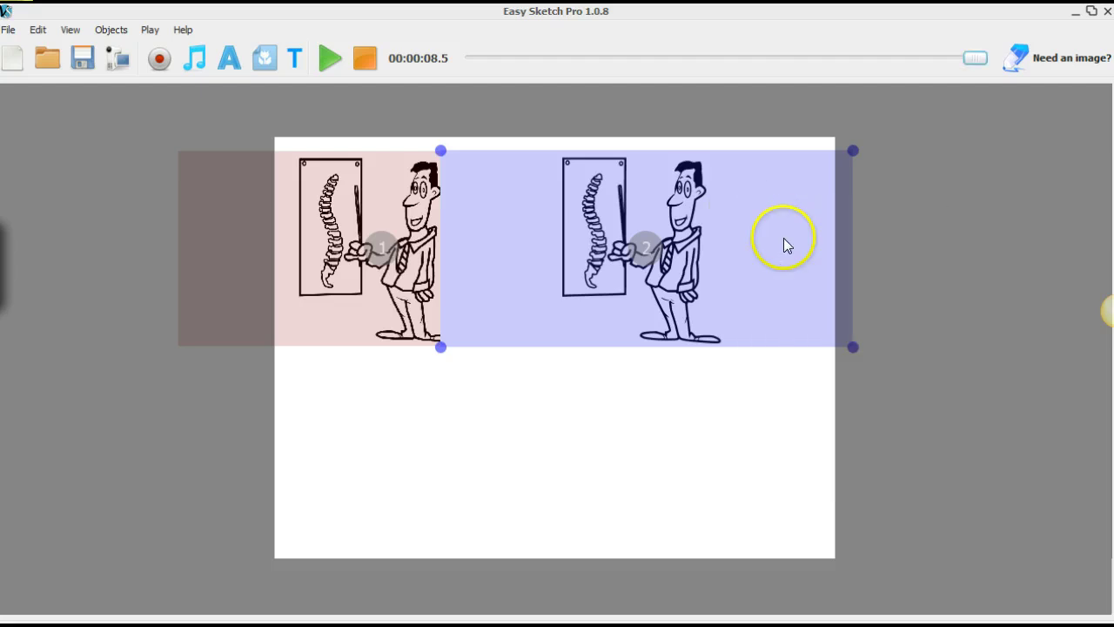
right_click(737, 217)
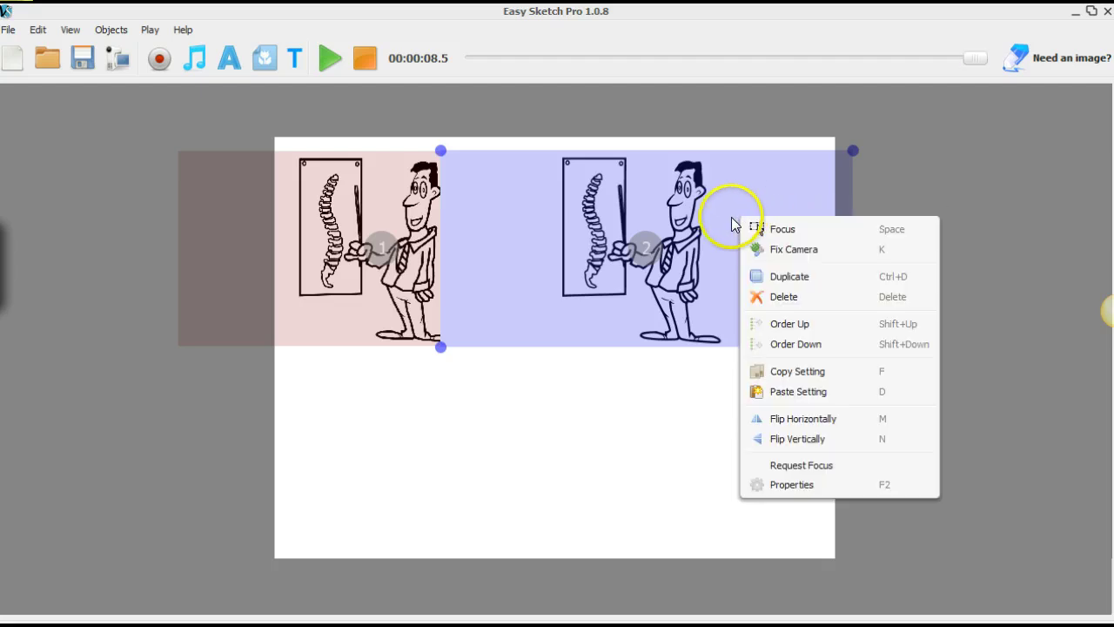
click(782, 485)
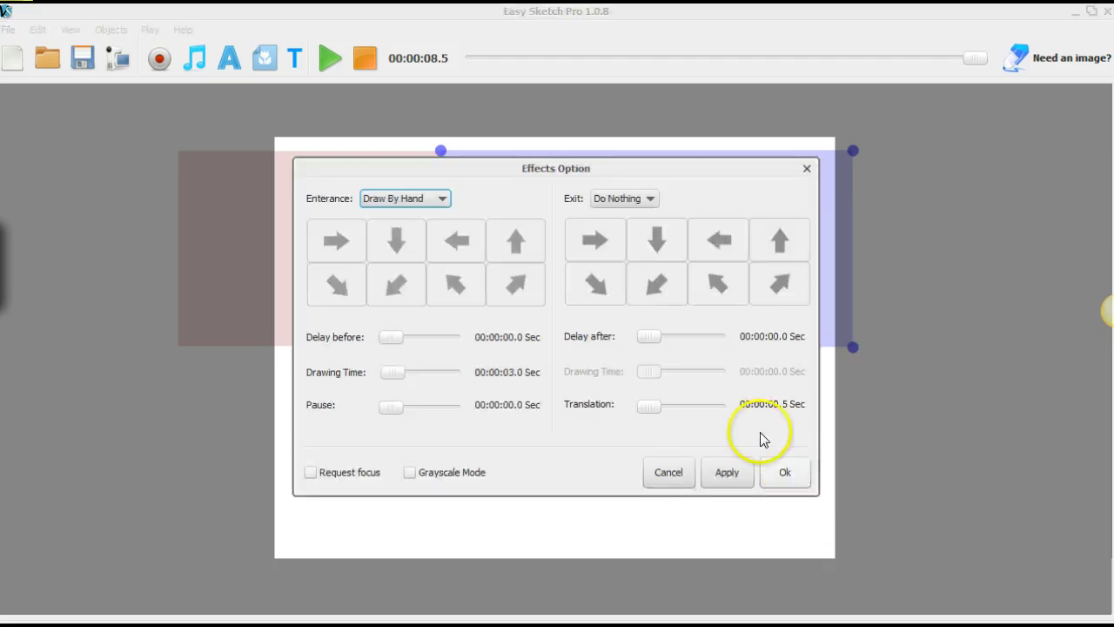
click(389, 377)
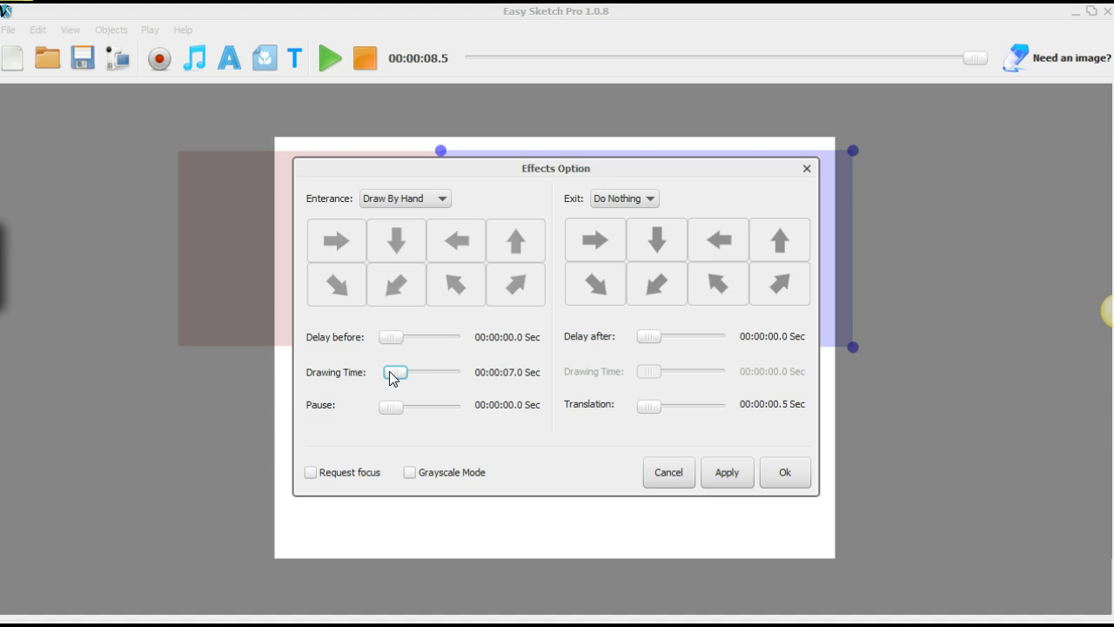
drag(390, 372, 391, 373)
drag(393, 376, 391, 373)
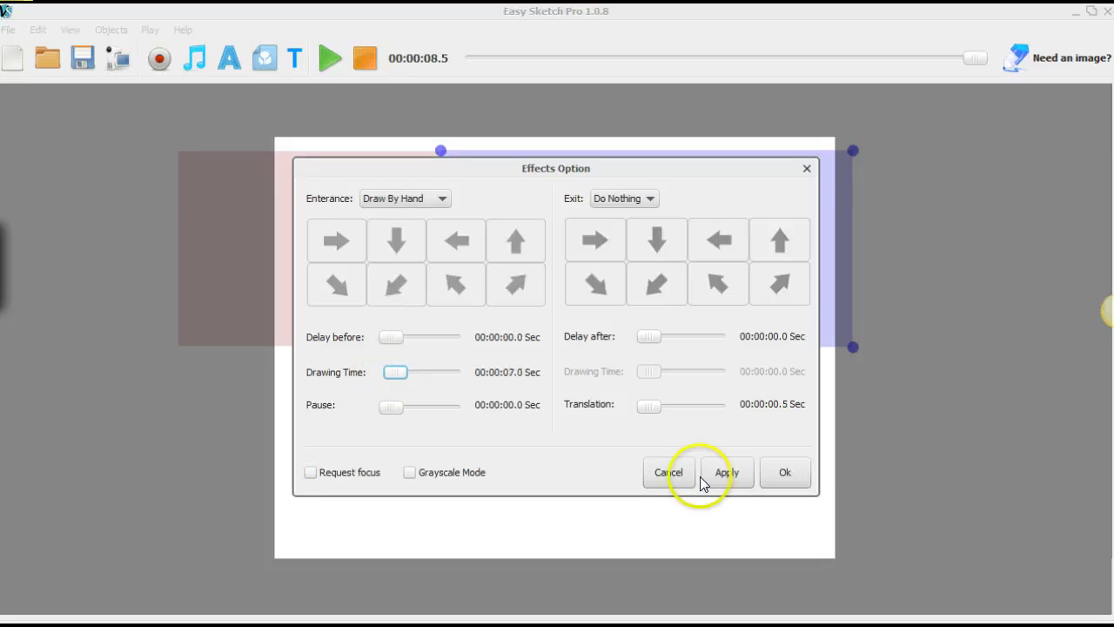
click(722, 472)
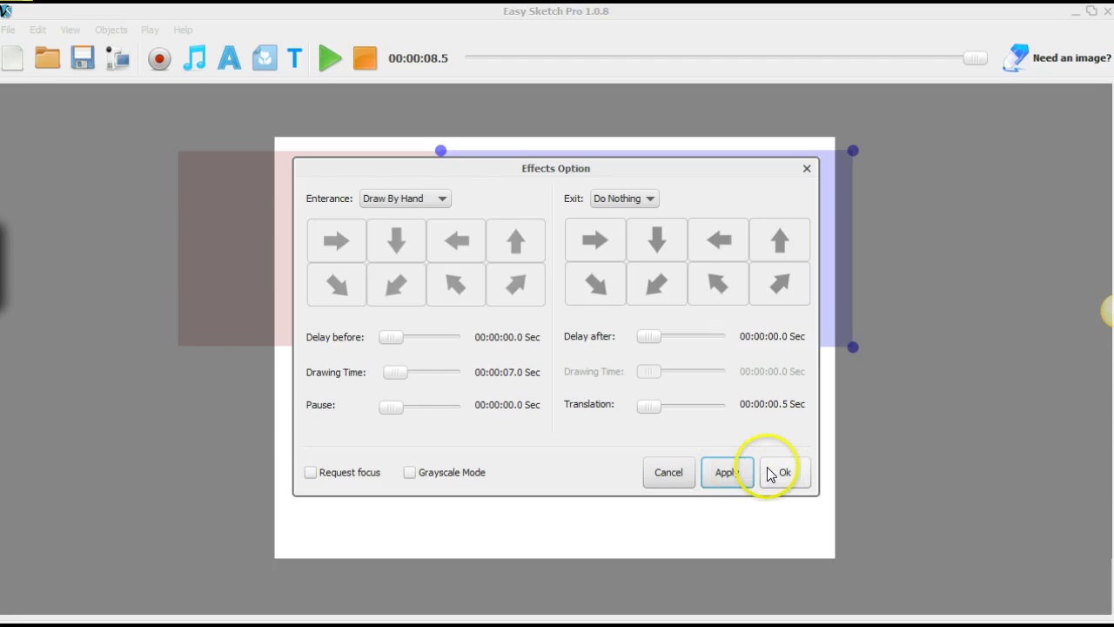
click(786, 472)
click(639, 380)
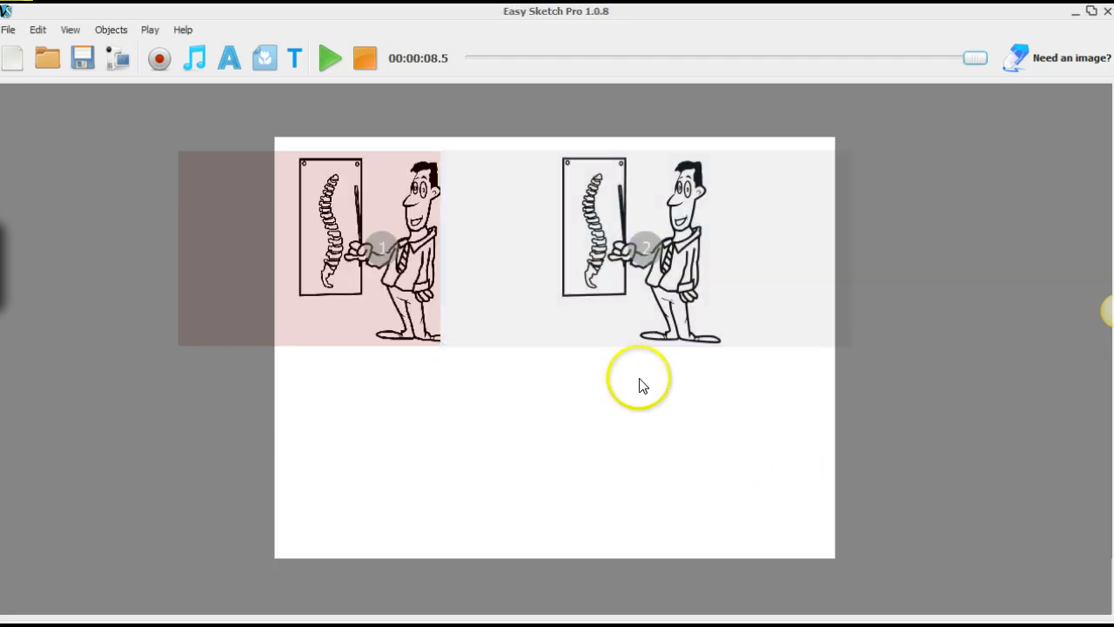
Play the full animation to 16.0 s, drawing both chiropractor sketches in turn.
click(329, 56)
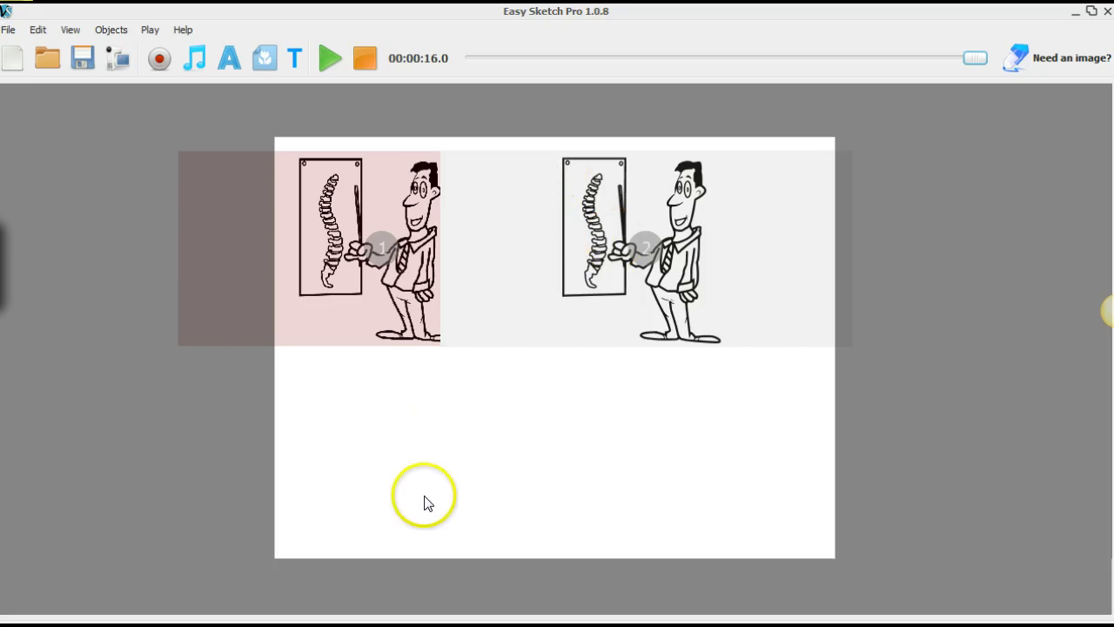
Switch to the Inkscape-SVG folder and bring up the options for chiropractor-2-new-bmp.svg.
click(489, 619)
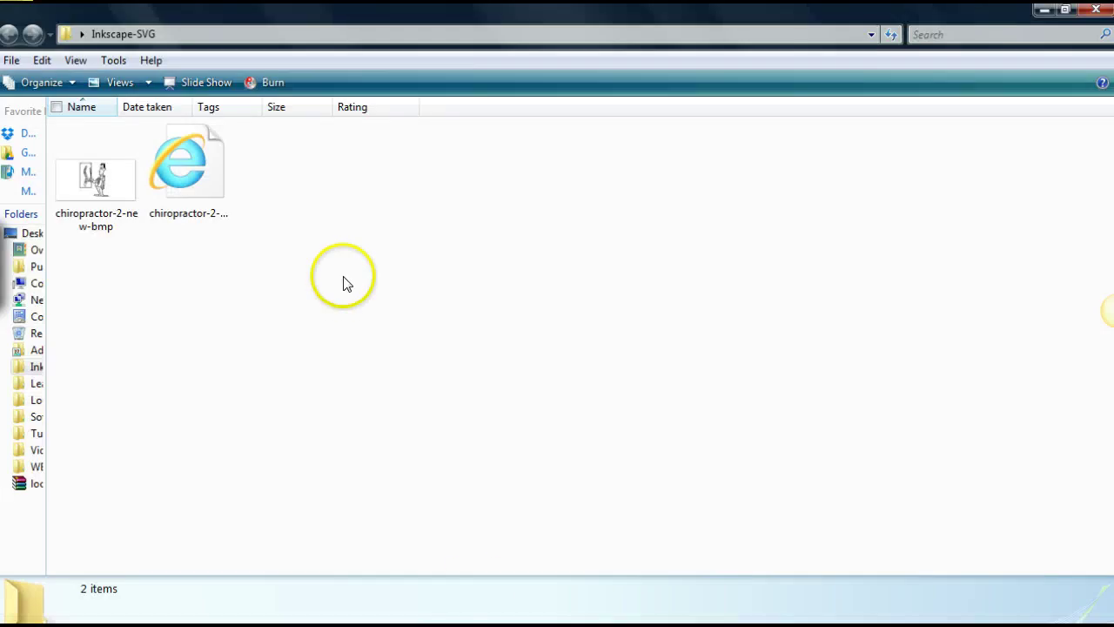
right_click(207, 167)
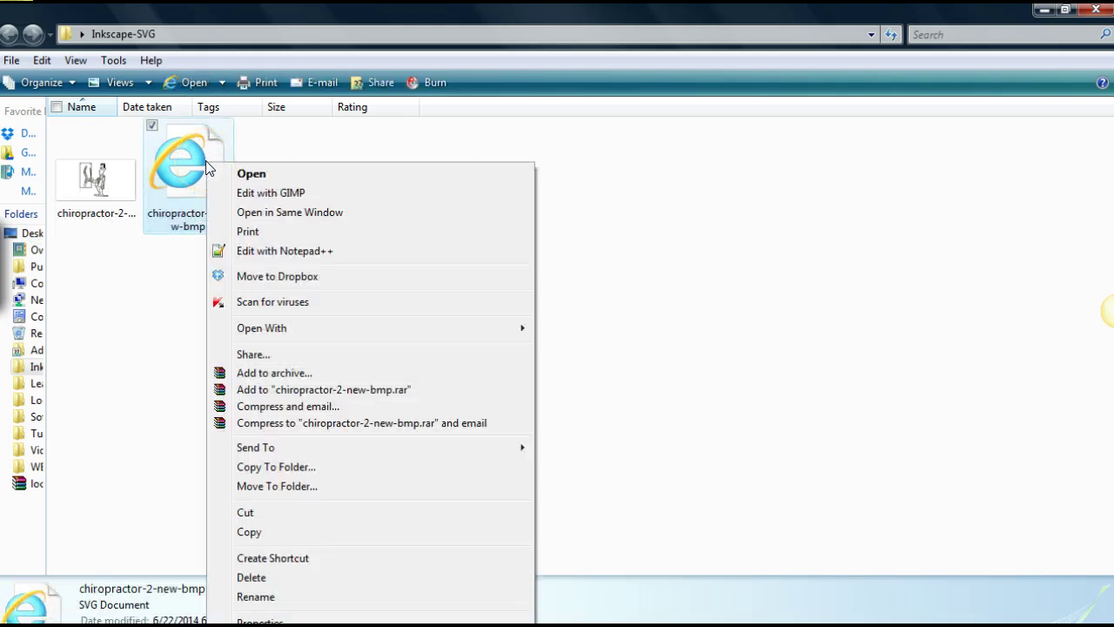
In Notepad++, delete the #fdfdfd background path, remove the next line's leading space, save and close.
click(290, 251)
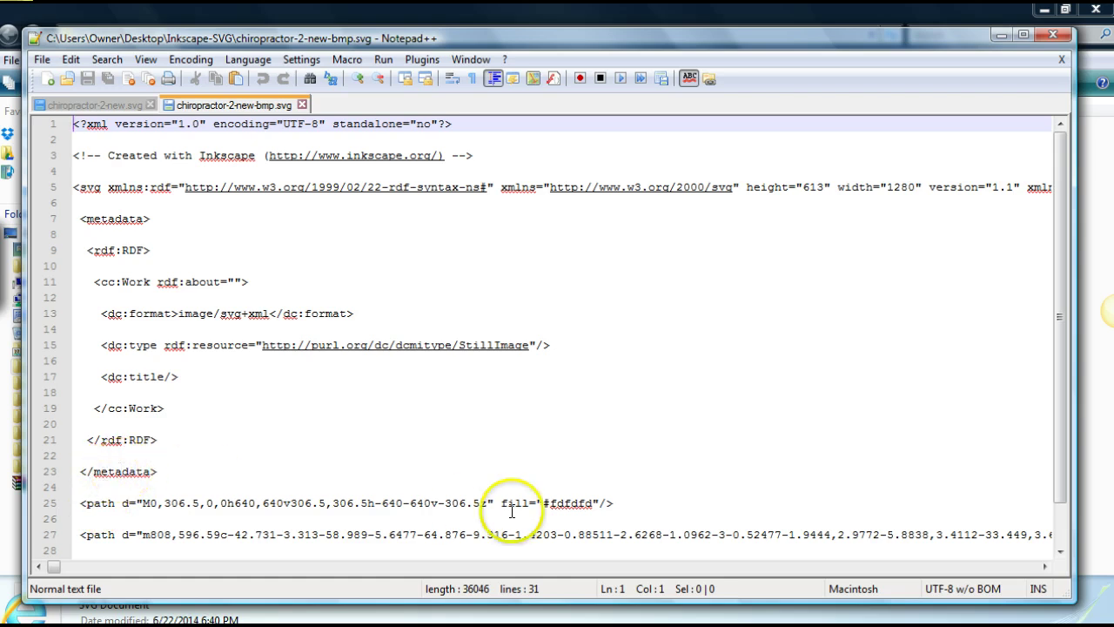
drag(616, 501, 80, 502)
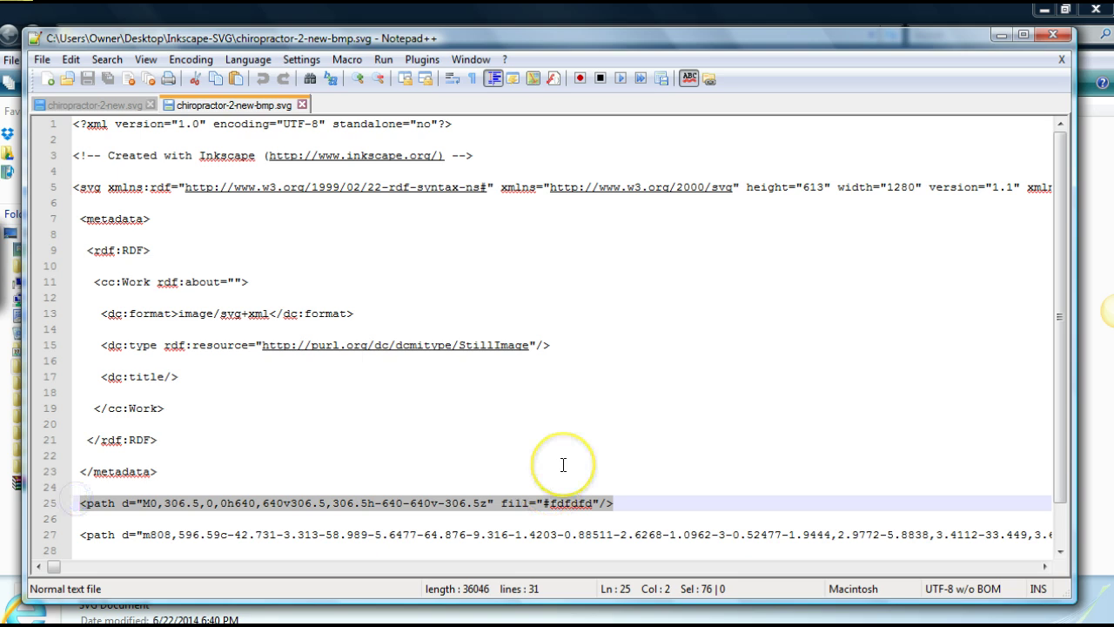
key(Delete)
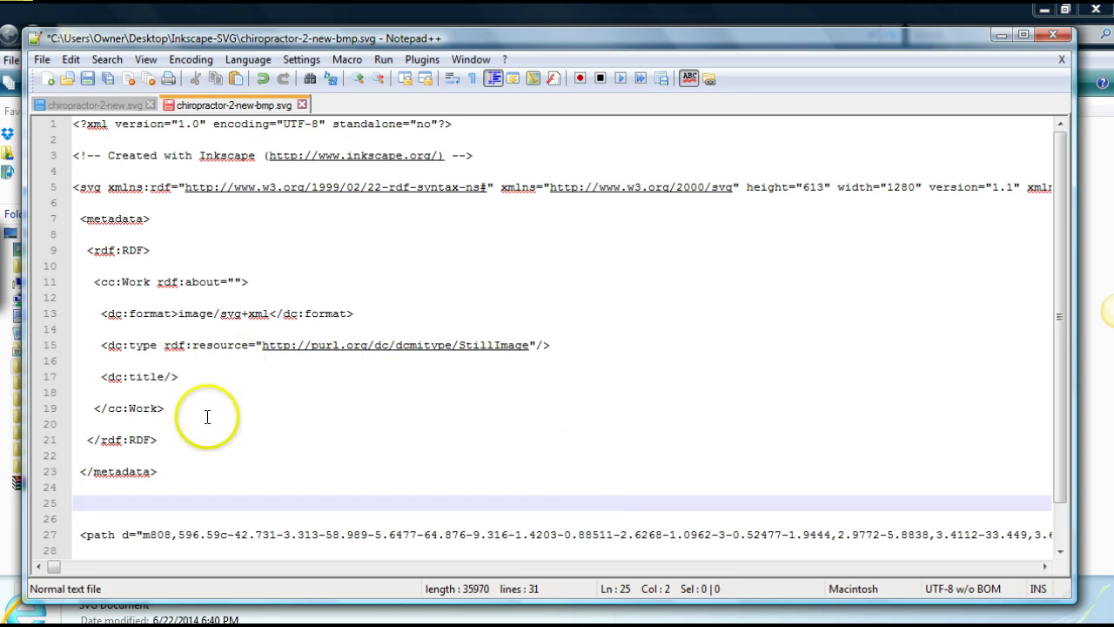
click(83, 533)
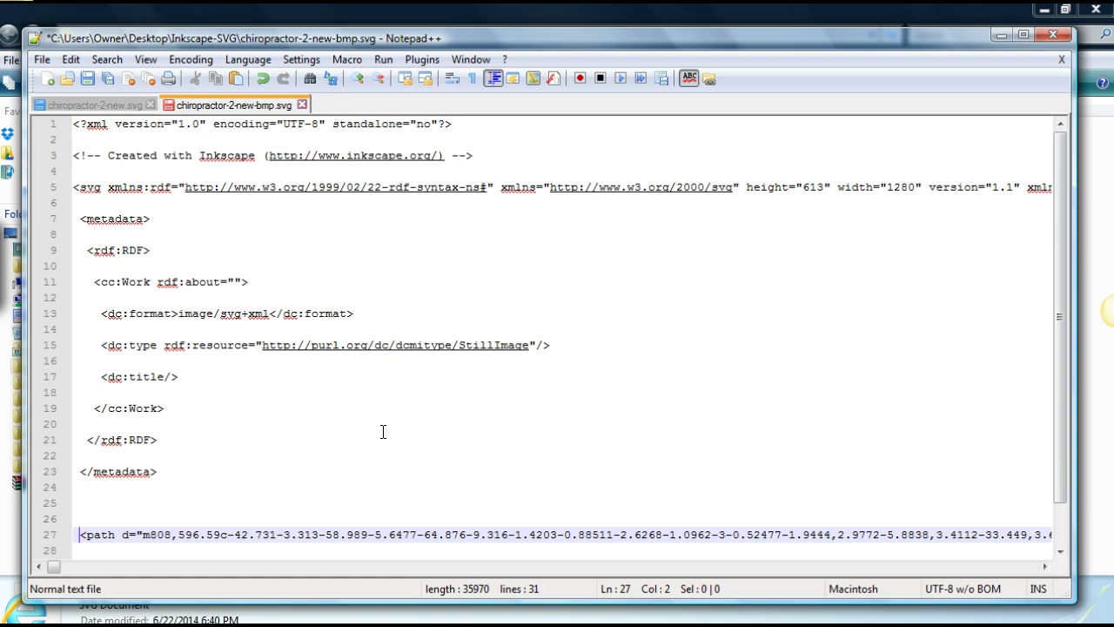
key(BackSpace)
key(BackSpace)
key(BackSpace)
key(BackSpace)
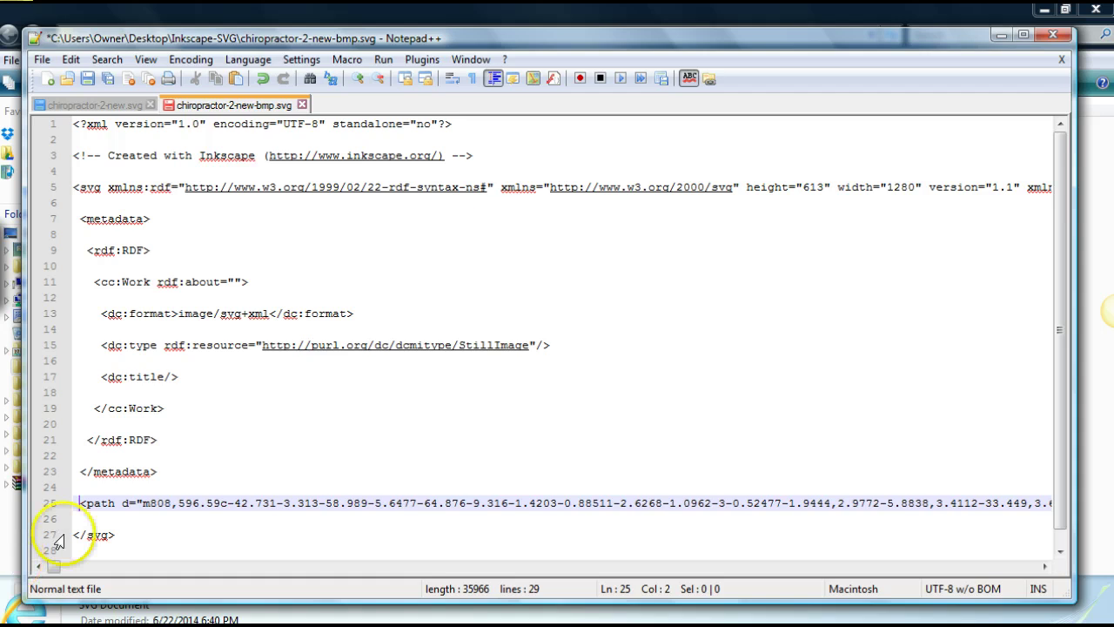
click(88, 79)
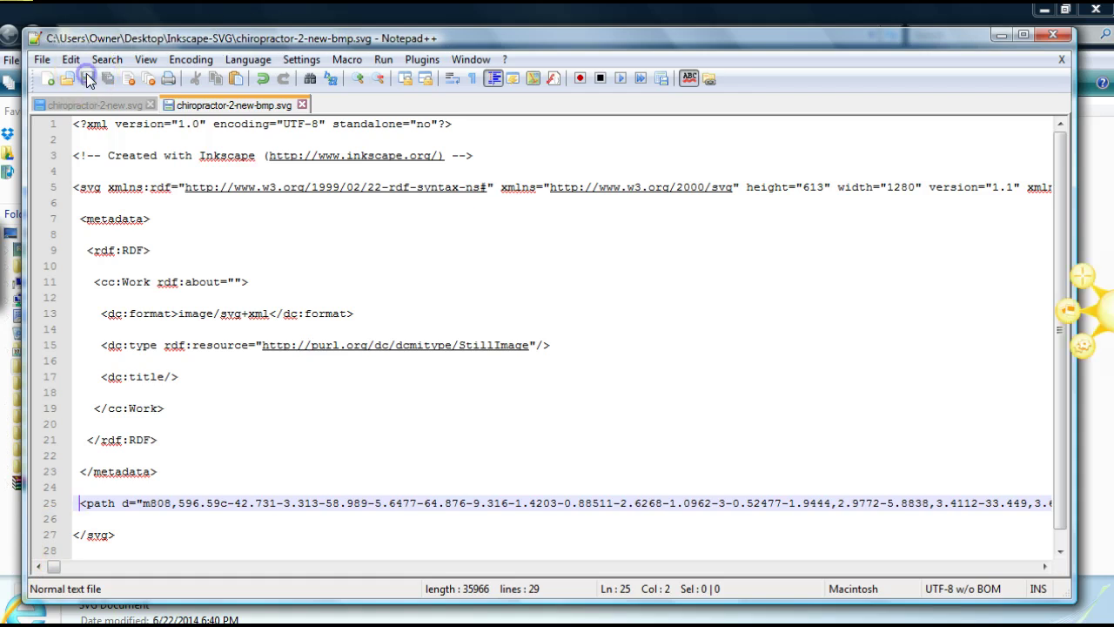
click(1050, 35)
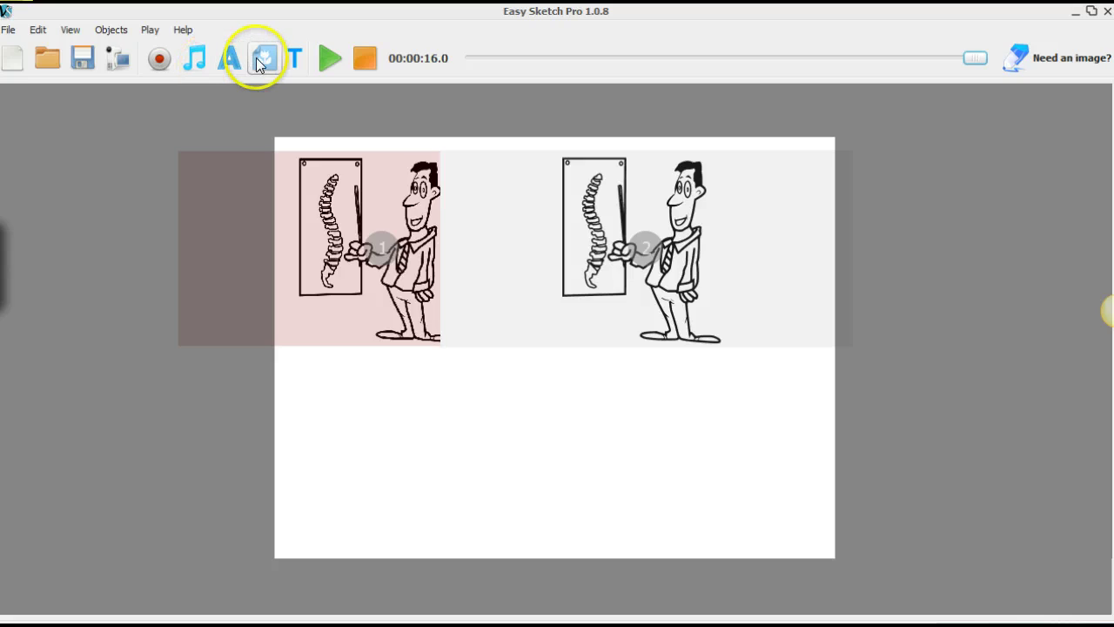
Import the edited chiropractor-2-new-bmp.svg from the Inkscape-SVG folder as a third image.
click(260, 61)
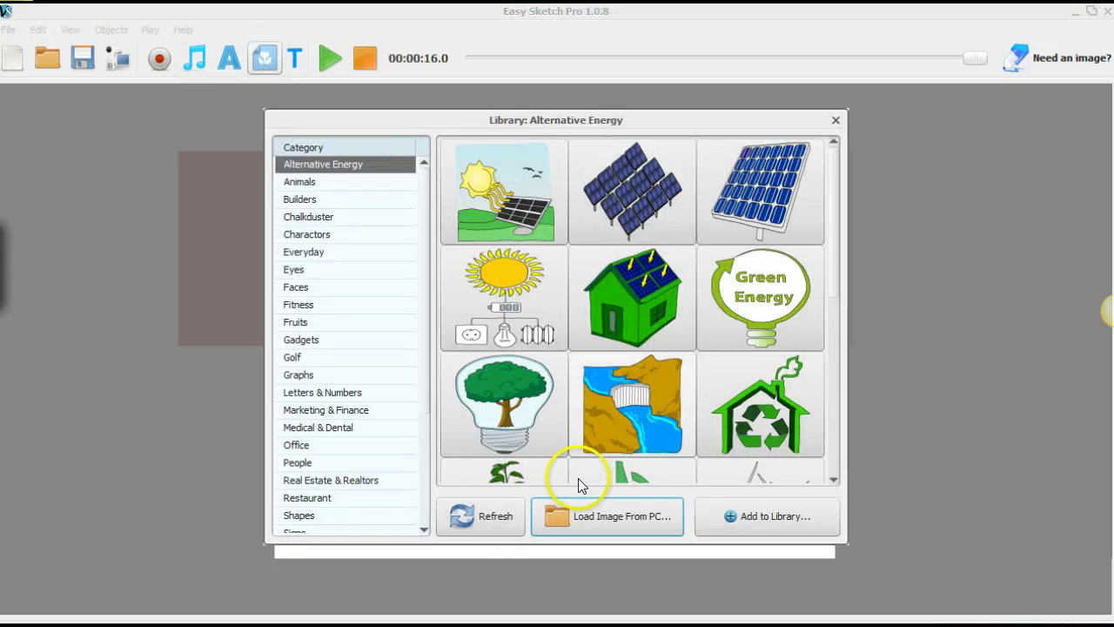
click(592, 517)
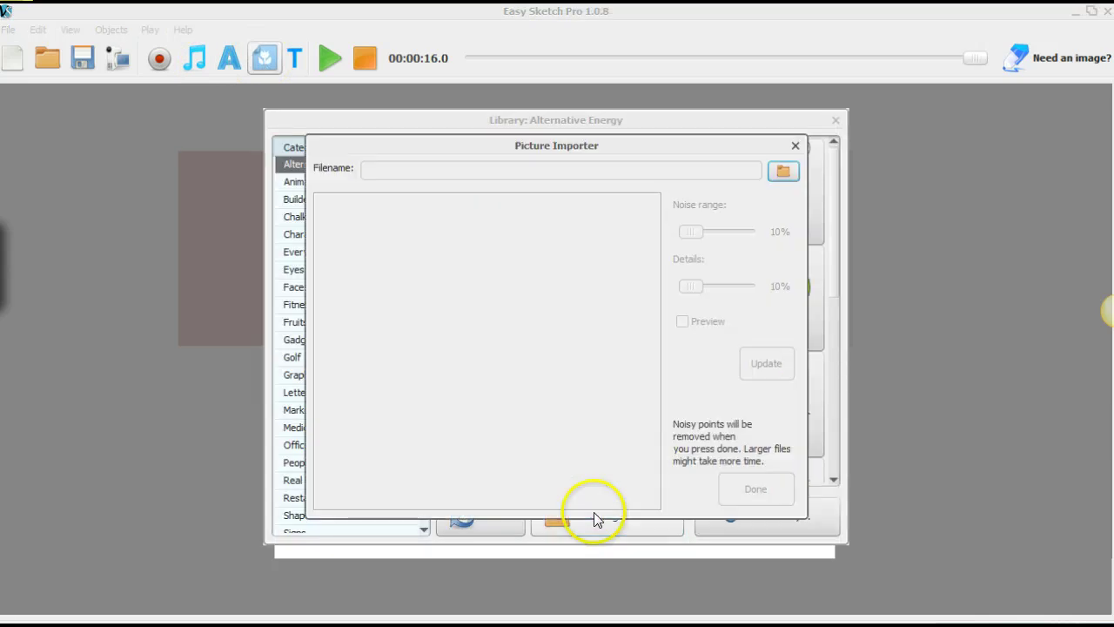
click(783, 174)
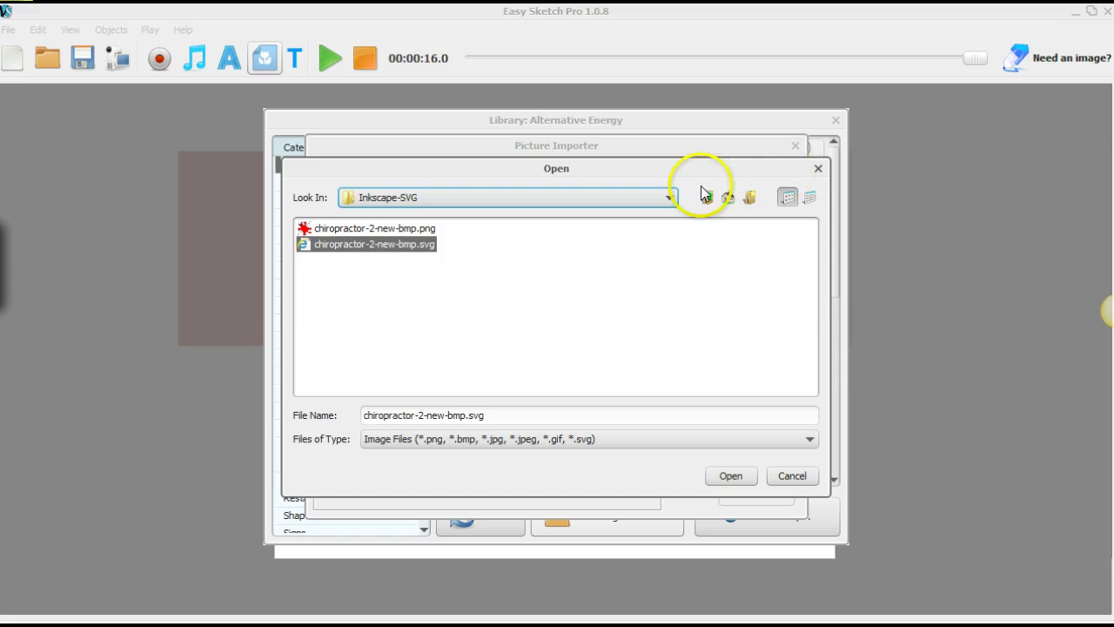
click(348, 229)
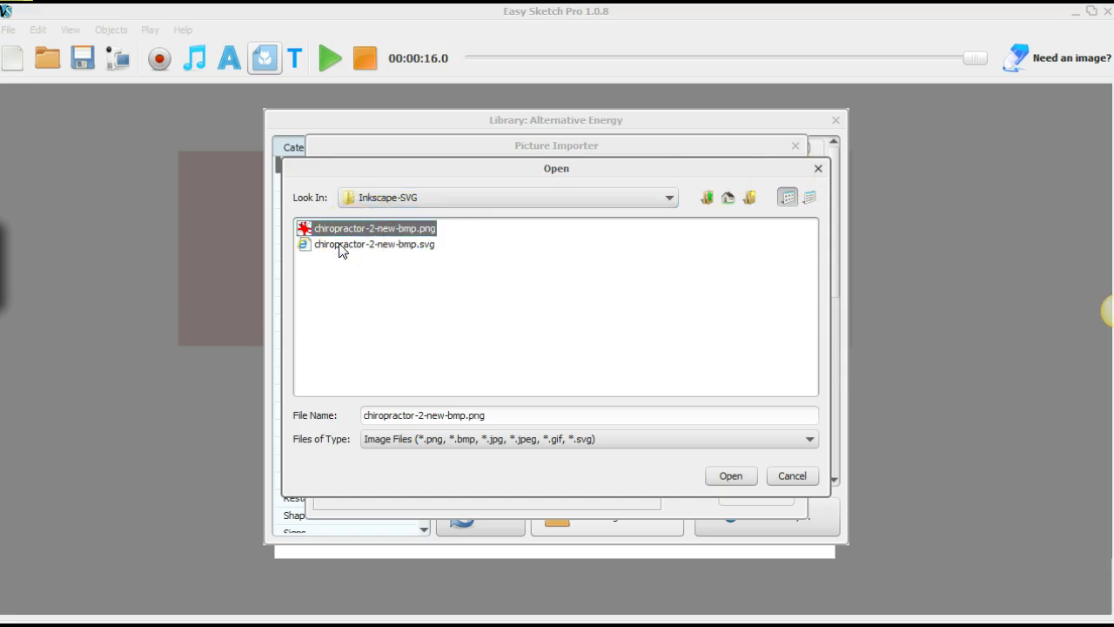
click(341, 246)
click(342, 247)
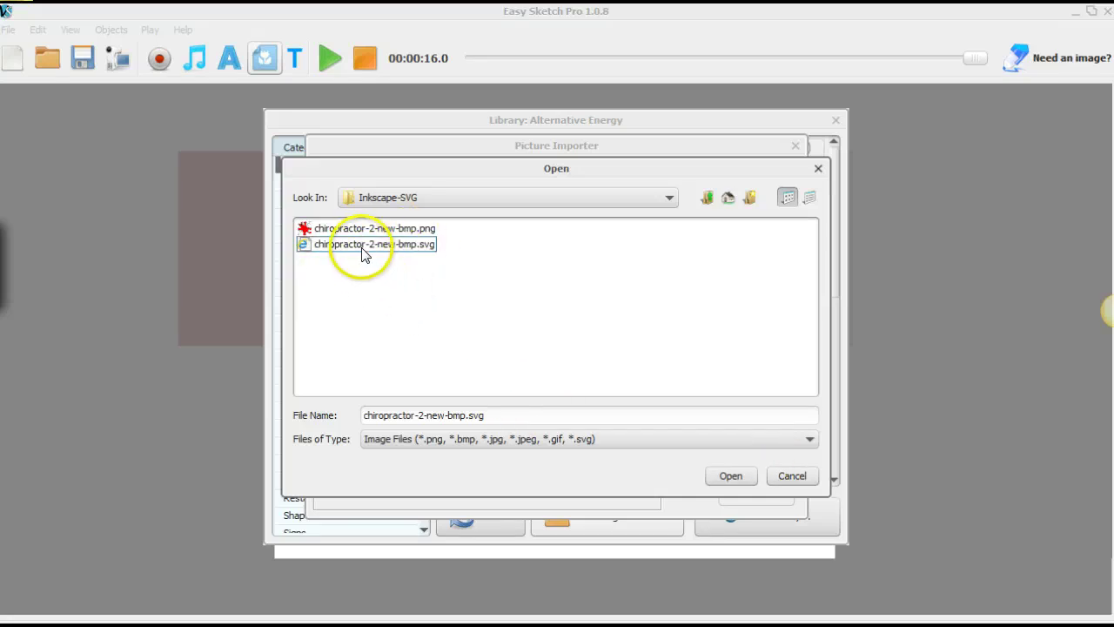
click(360, 247)
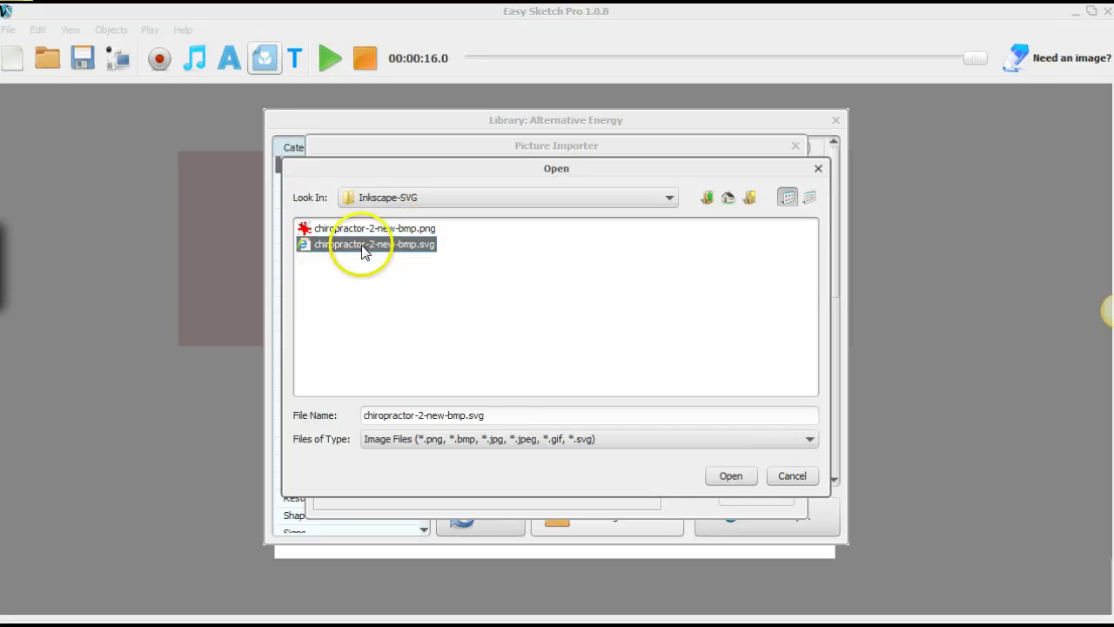
click(728, 478)
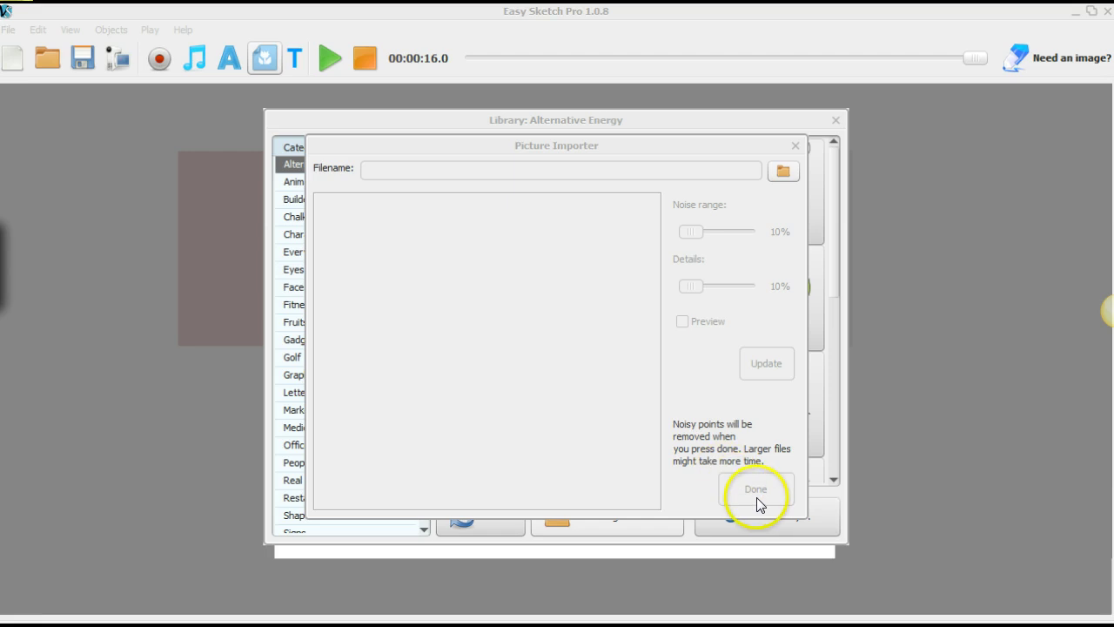
click(762, 494)
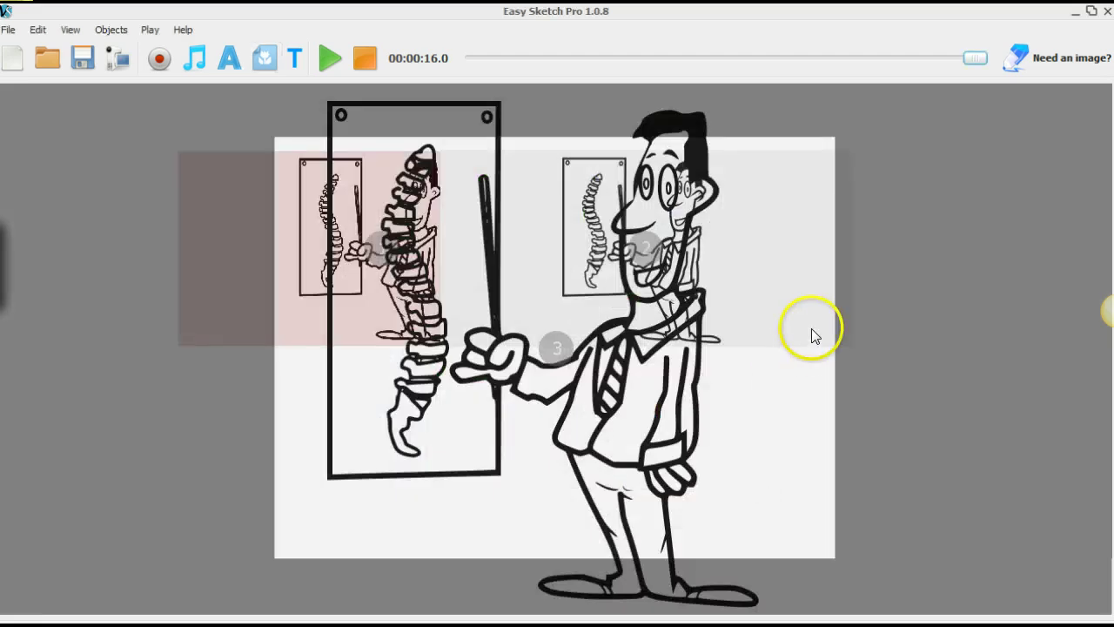
Shrink the third chiropractor image and position it in the lower half below the top pair.
click(920, 323)
mouse_move(964, 183)
mouse_down()
mouse_move(875, 263)
mouse_move(944, 210)
mouse_up()
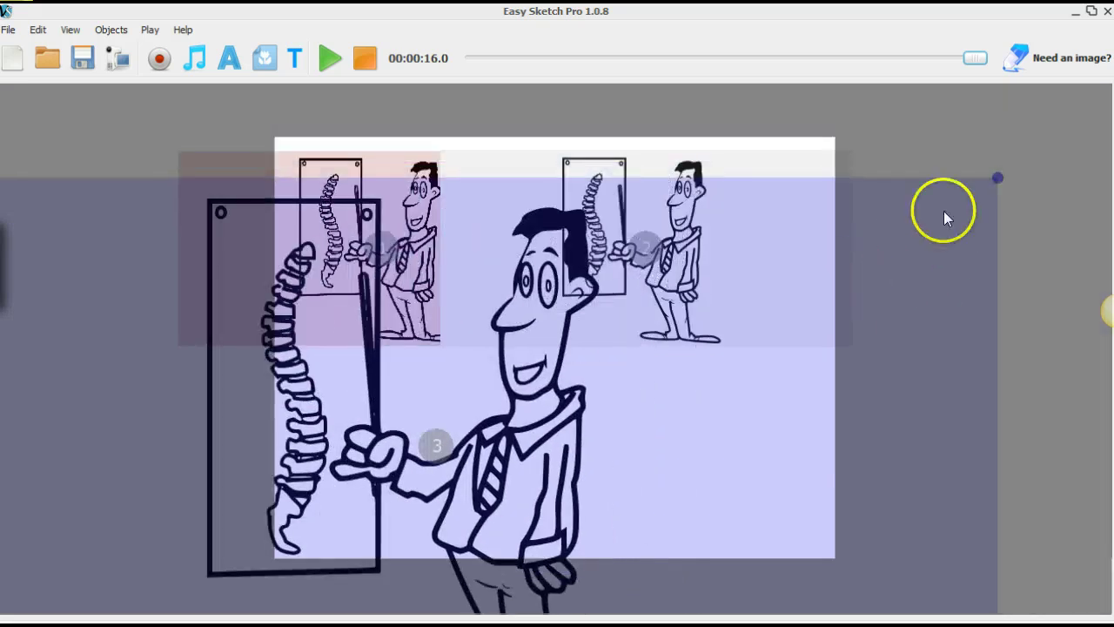
mouse_move(994, 177)
mouse_down()
mouse_move(706, 344)
mouse_move(632, 348)
mouse_move(644, 343)
mouse_up()
drag(459, 429, 516, 424)
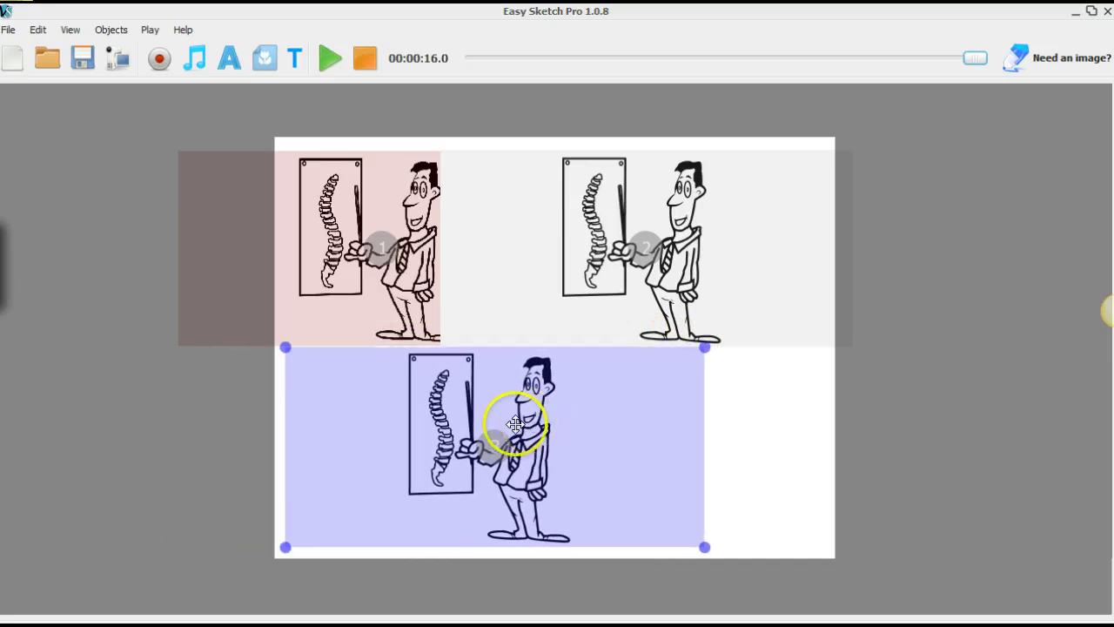
Set the third image's hand-drawing time to 8.0 seconds and confirm the effect settings.
right_click(570, 408)
click(621, 427)
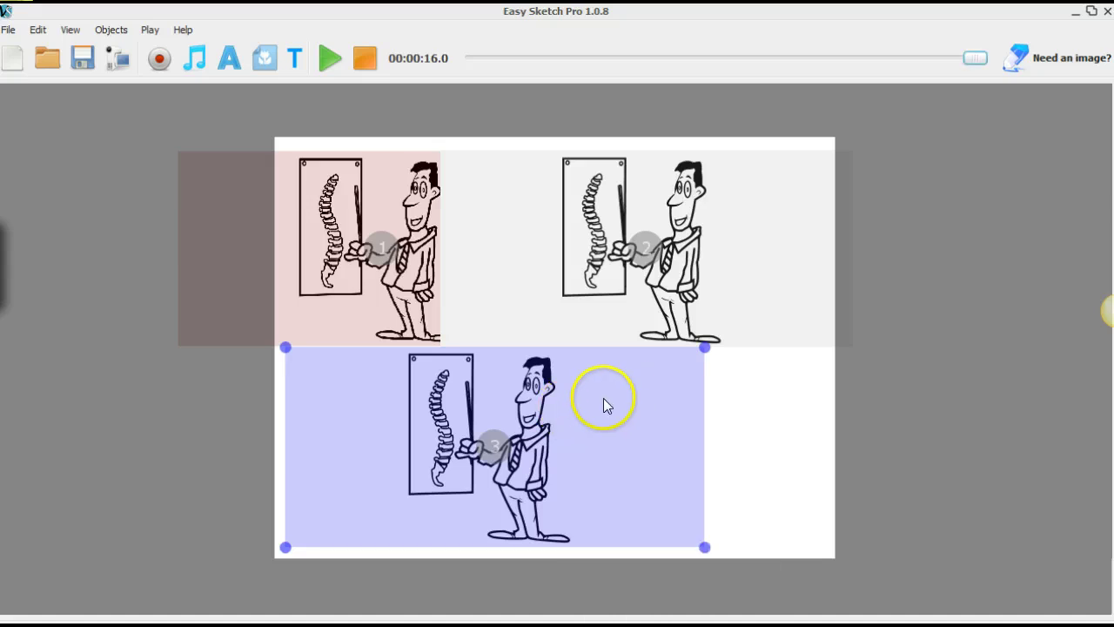
right_click(604, 396)
click(635, 618)
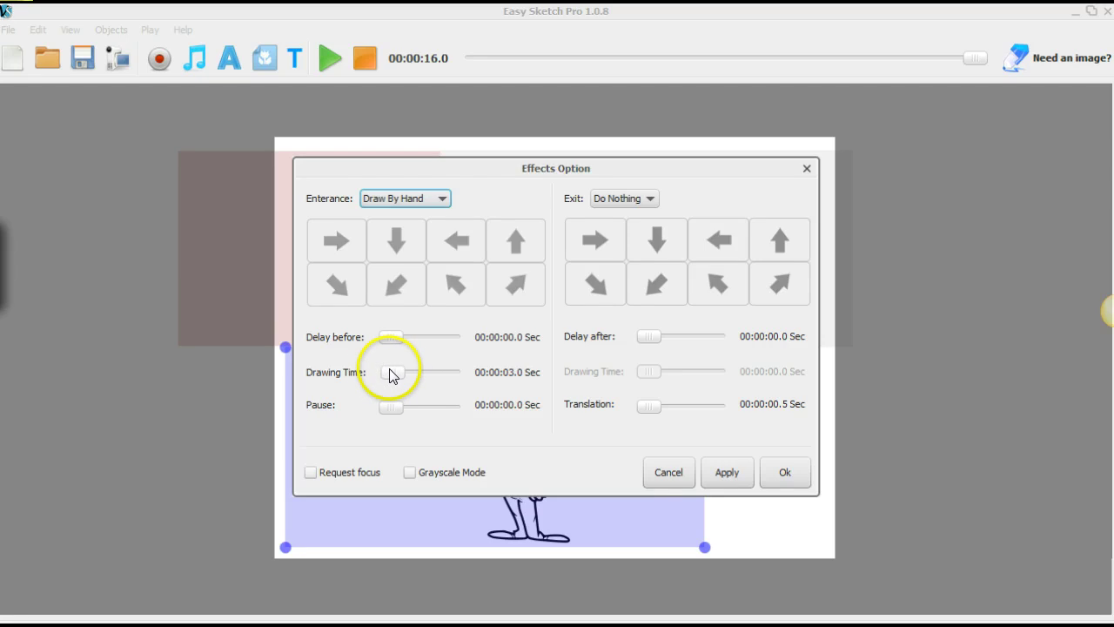
drag(389, 375, 391, 374)
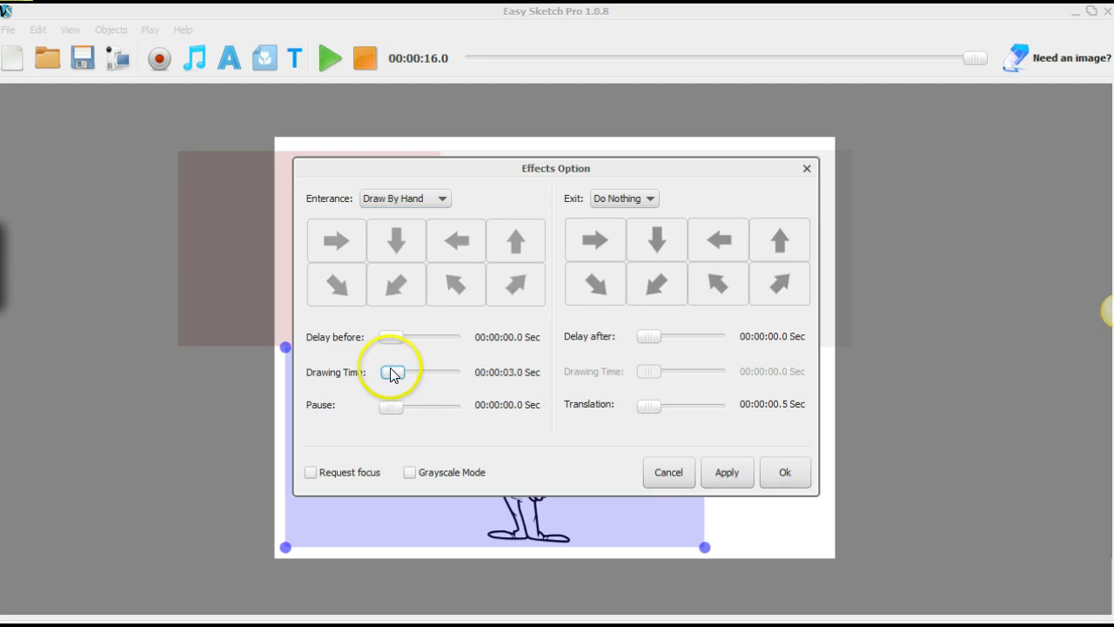
click(779, 475)
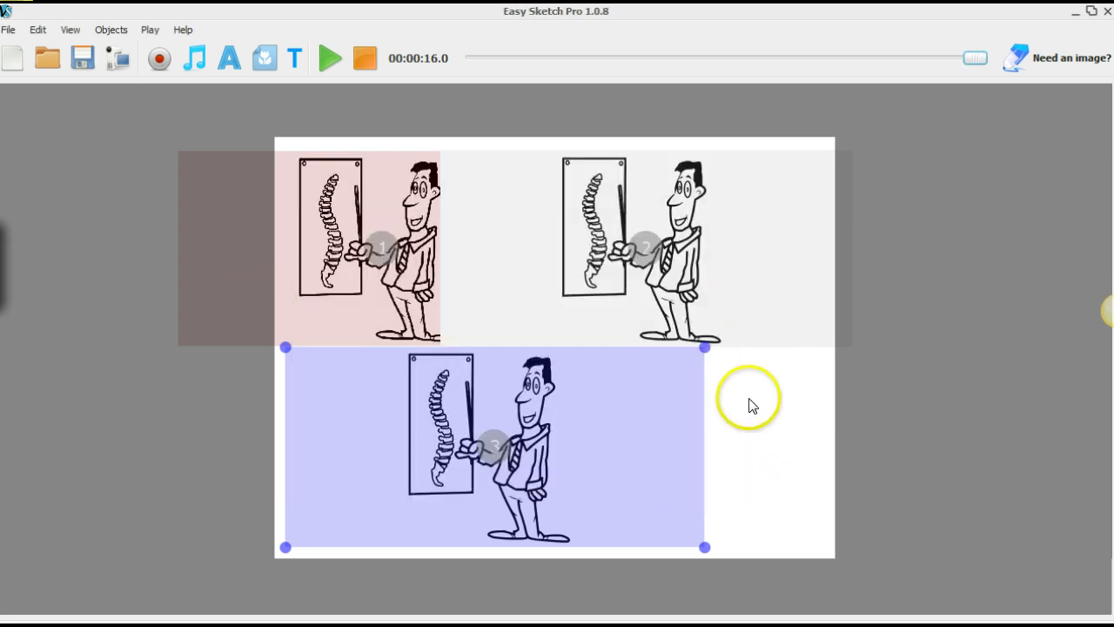
Play the animation from the start, reaching 12.3 s with the second chiropractor being sketched.
click(328, 55)
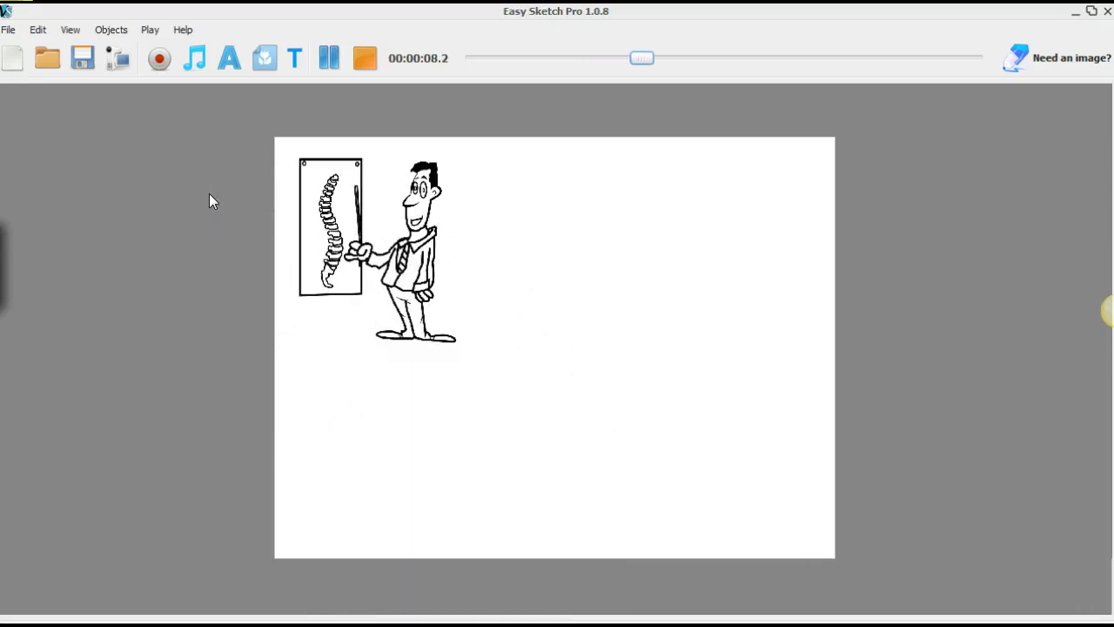
click(209, 193)
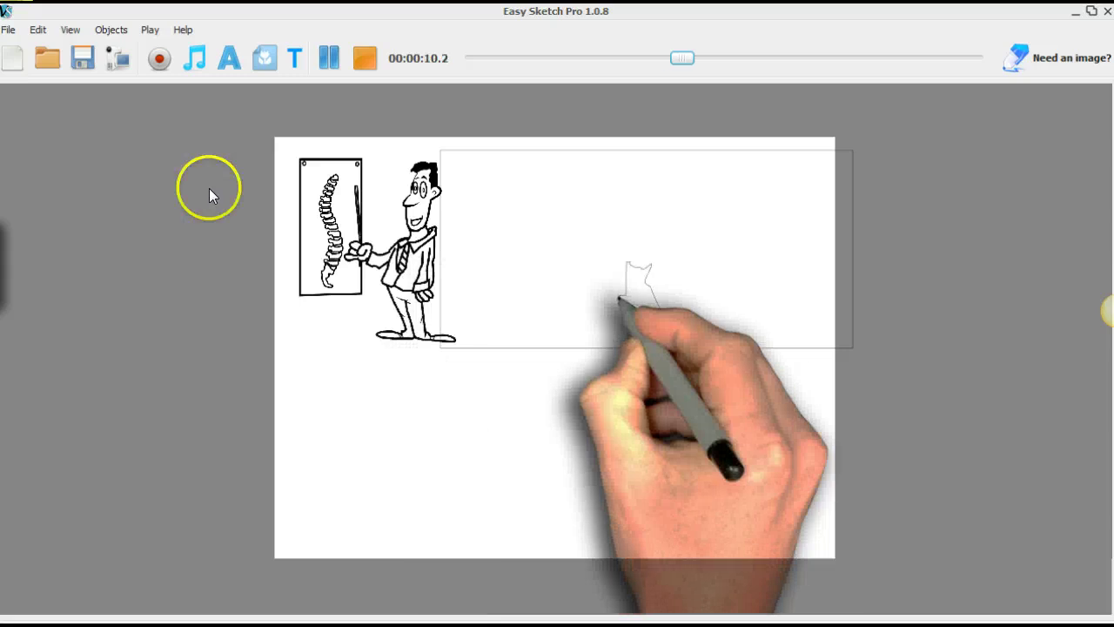
click(525, 139)
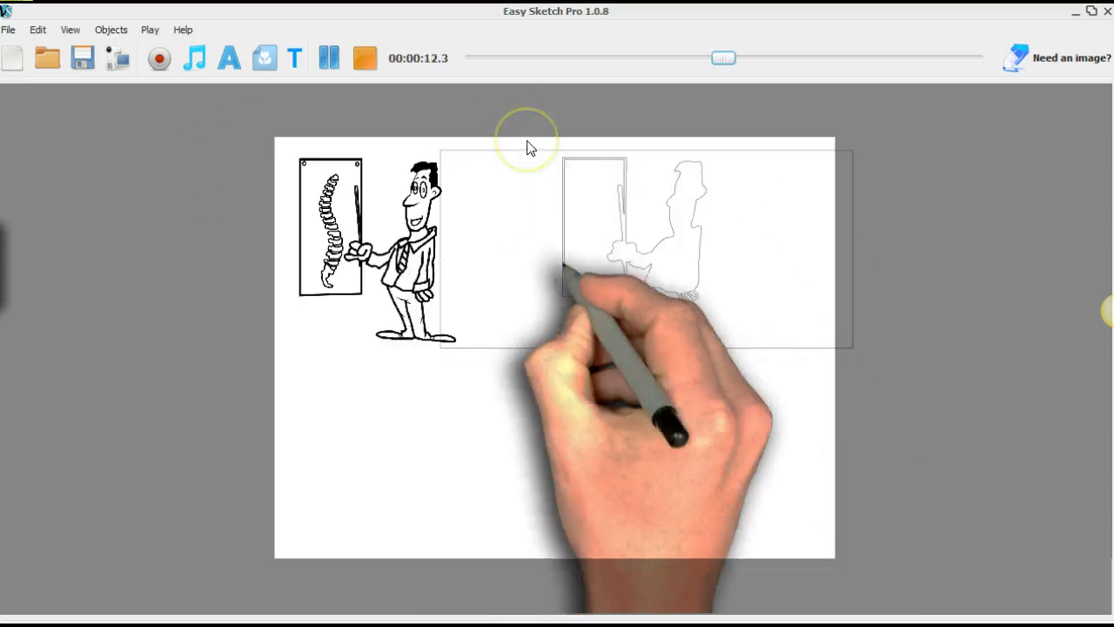